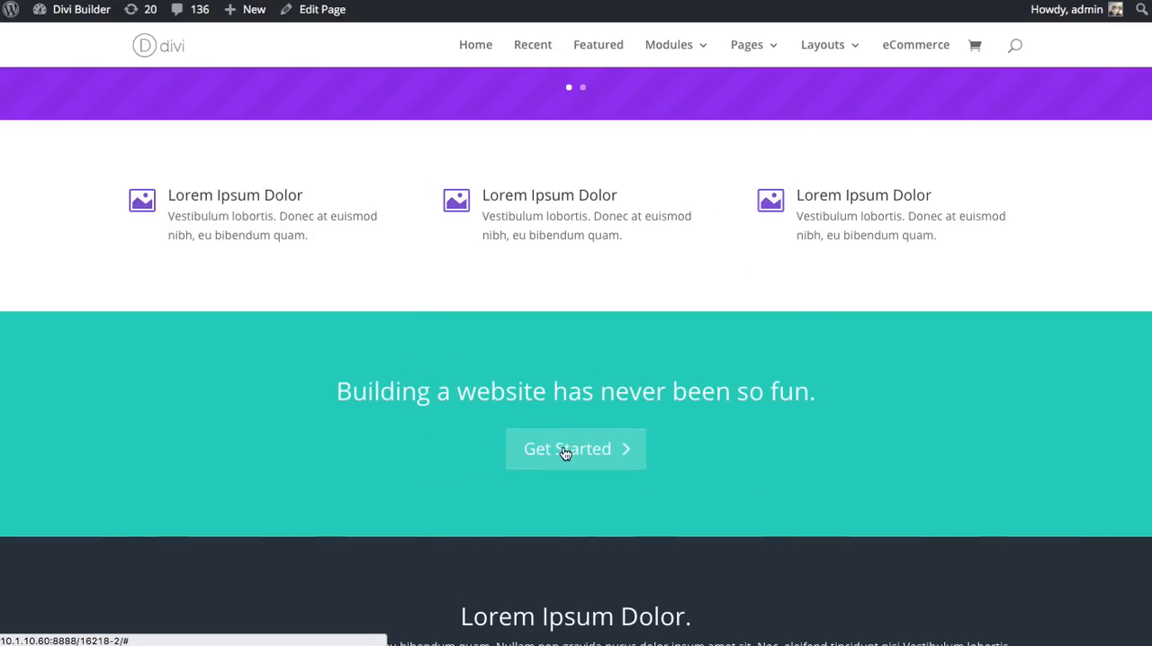
Insert a Button module below the Blurb in the first column of the three-column row
scroll(789, 422, "up", 1)
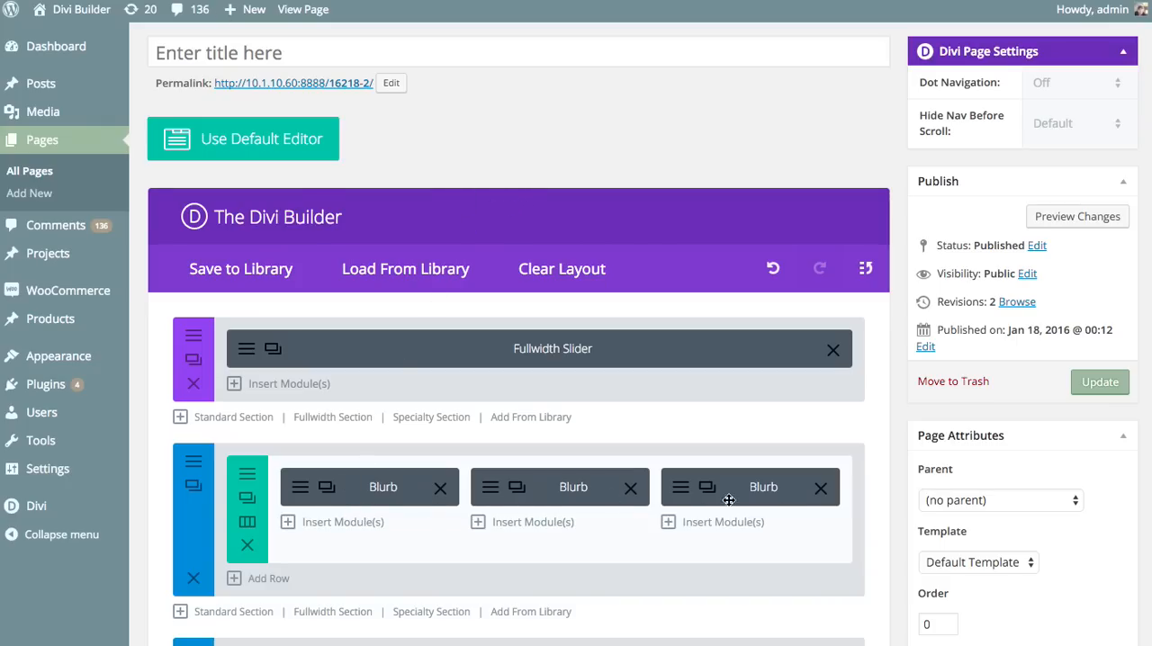
left_click(340, 521)
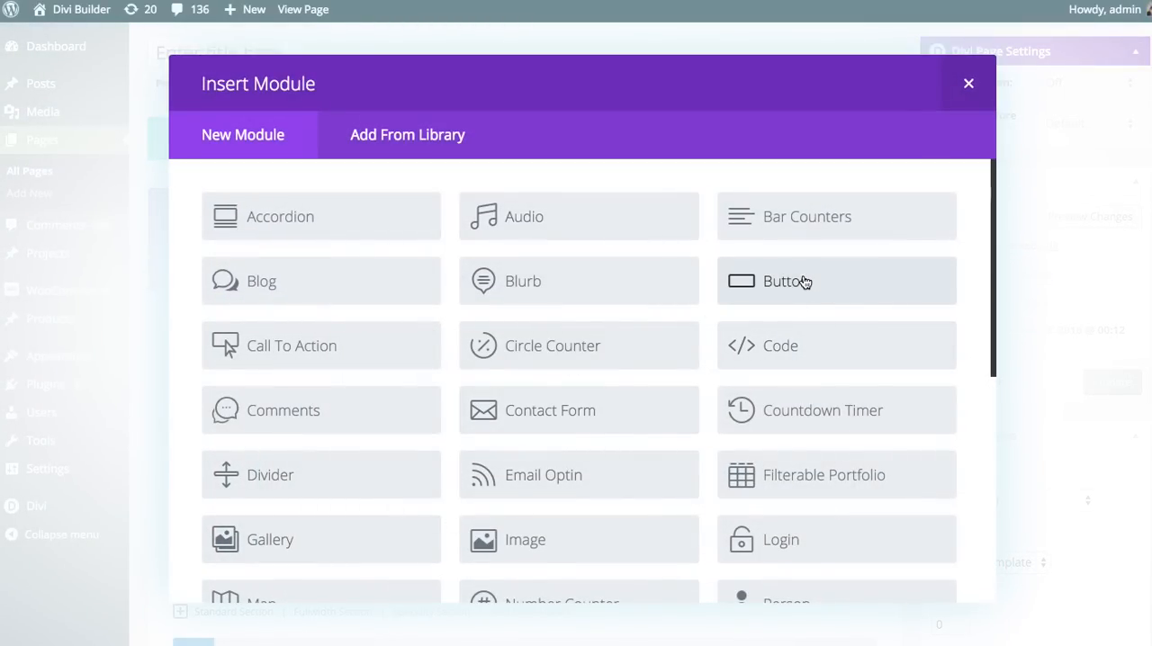
left_click(805, 283)
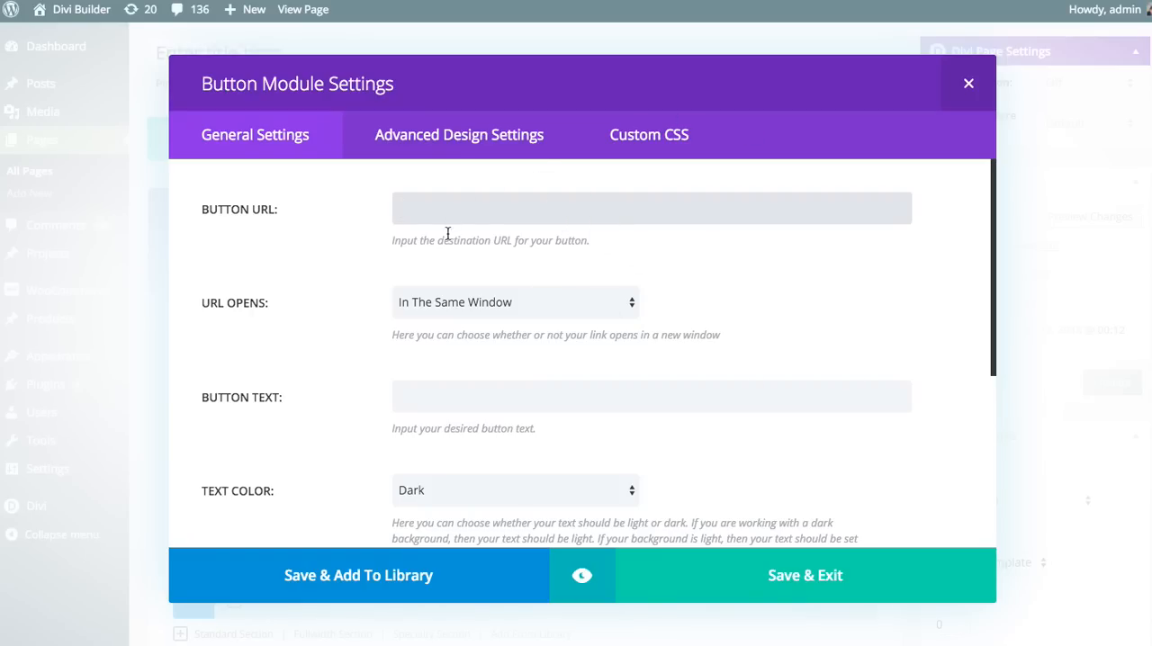
Turn on custom styles for the button and look through its advanced design options
left_click(488, 144)
left_click(412, 220)
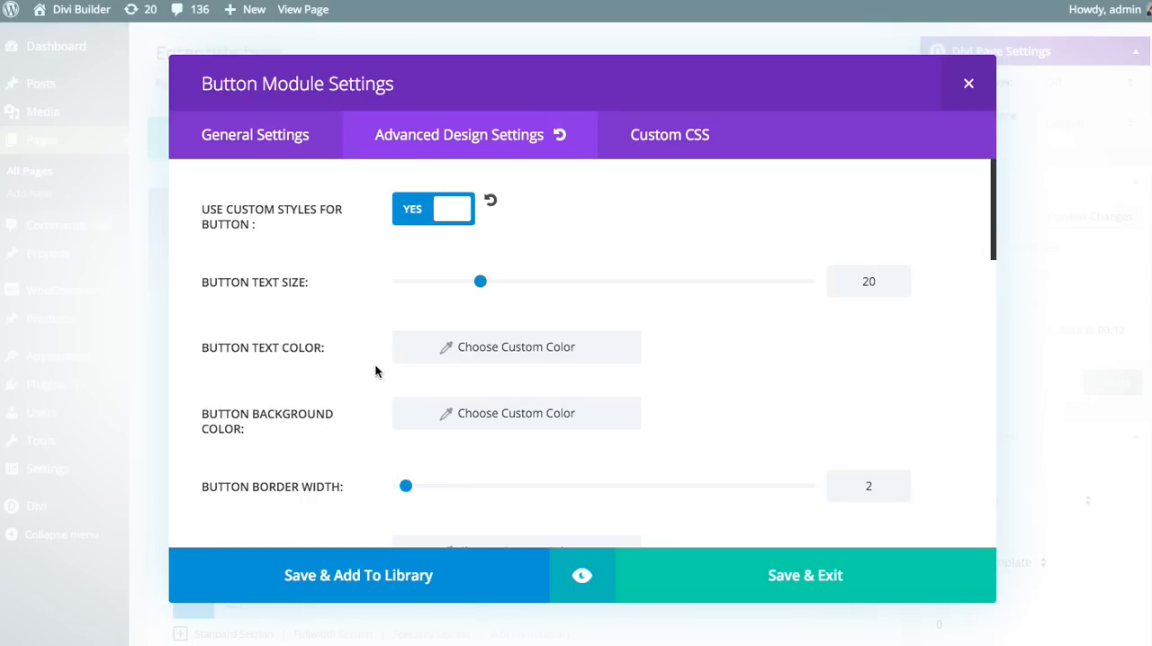
scroll(372, 365, "down", 8)
scroll(354, 369, "down", 8)
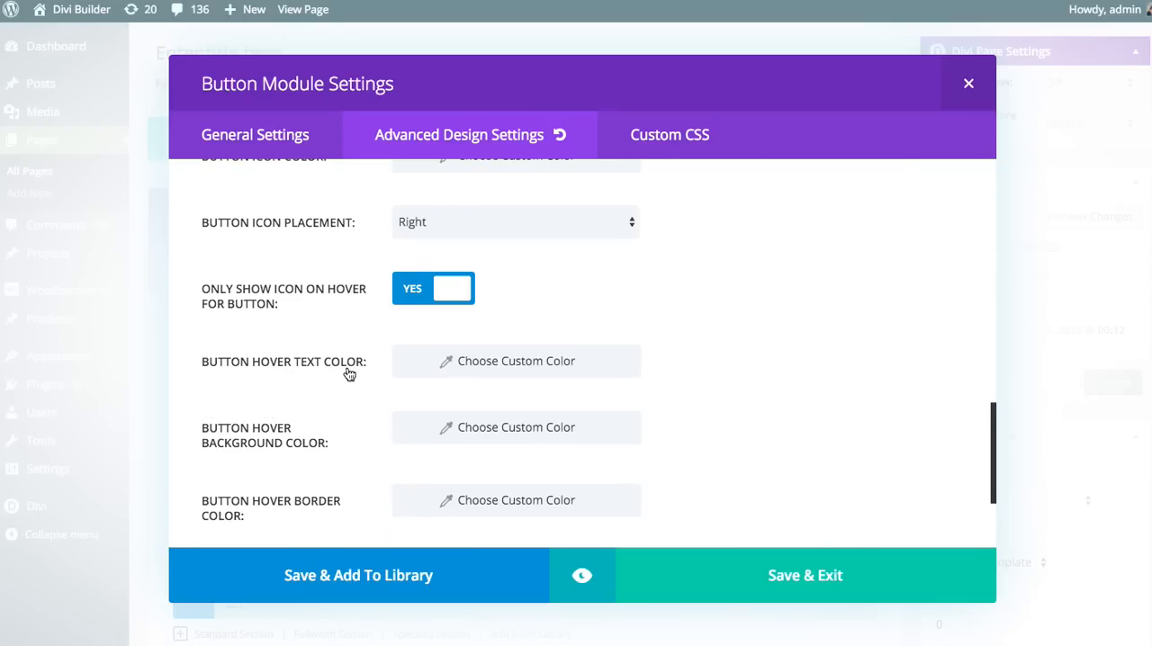
scroll(411, 419, "up", 15)
scroll(343, 443, "up", 3)
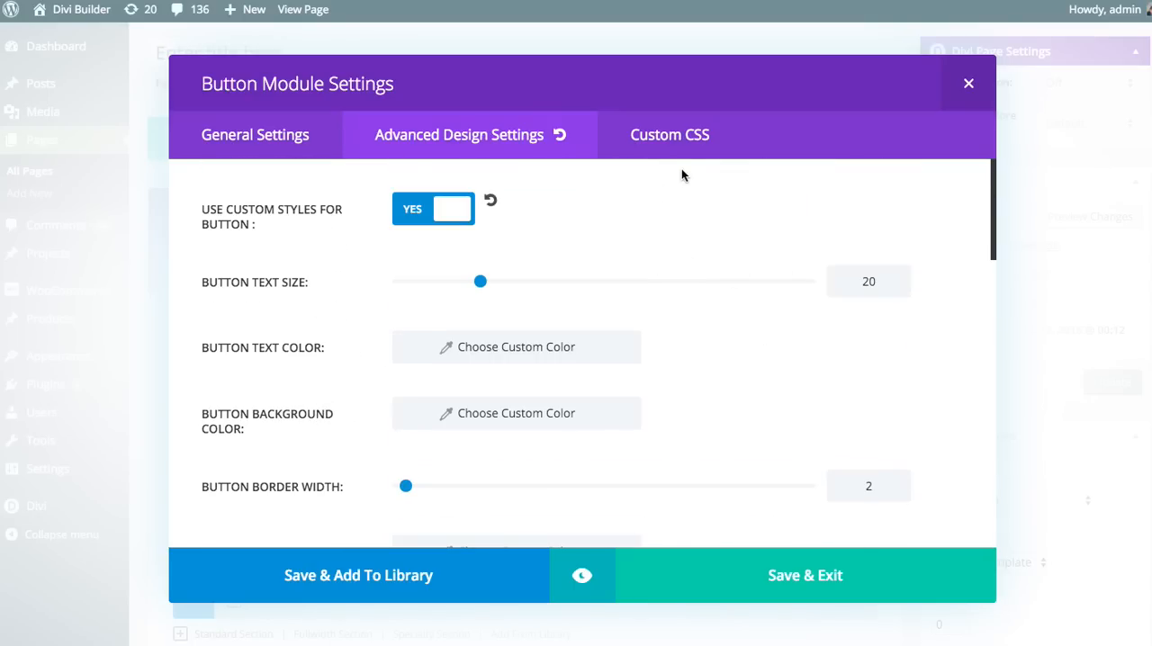
Examine the button's custom CSS options: CSS ID, CSS class, and the Before, Main Element and After fields
left_click(694, 137)
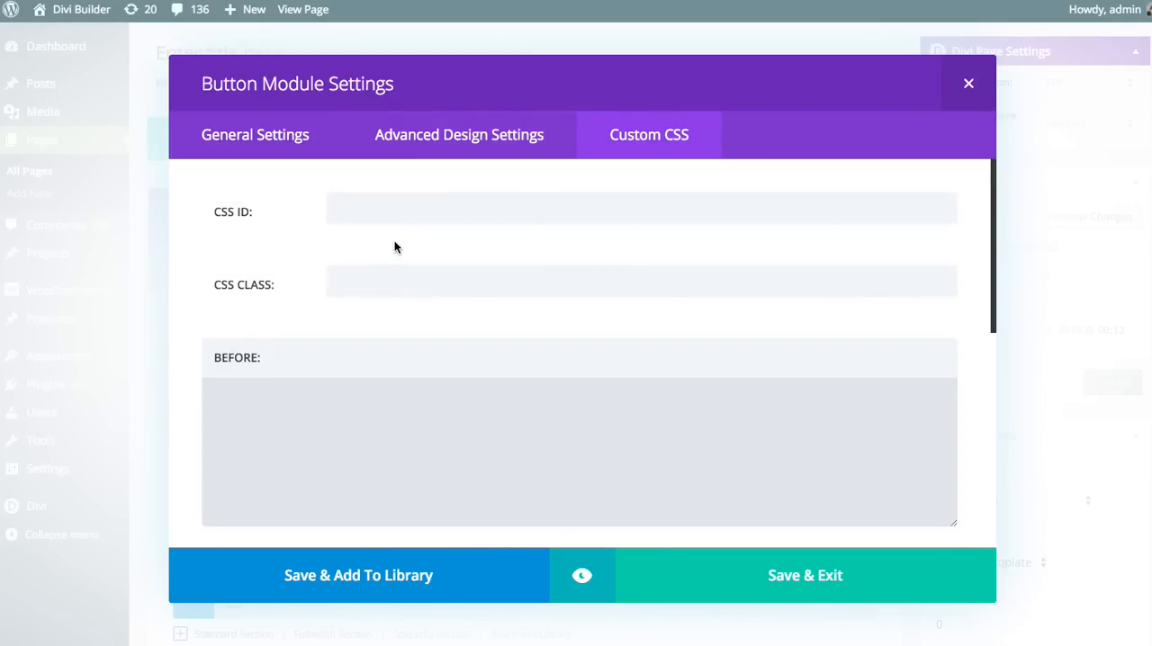
left_click(372, 417)
scroll(432, 378, "down", 4)
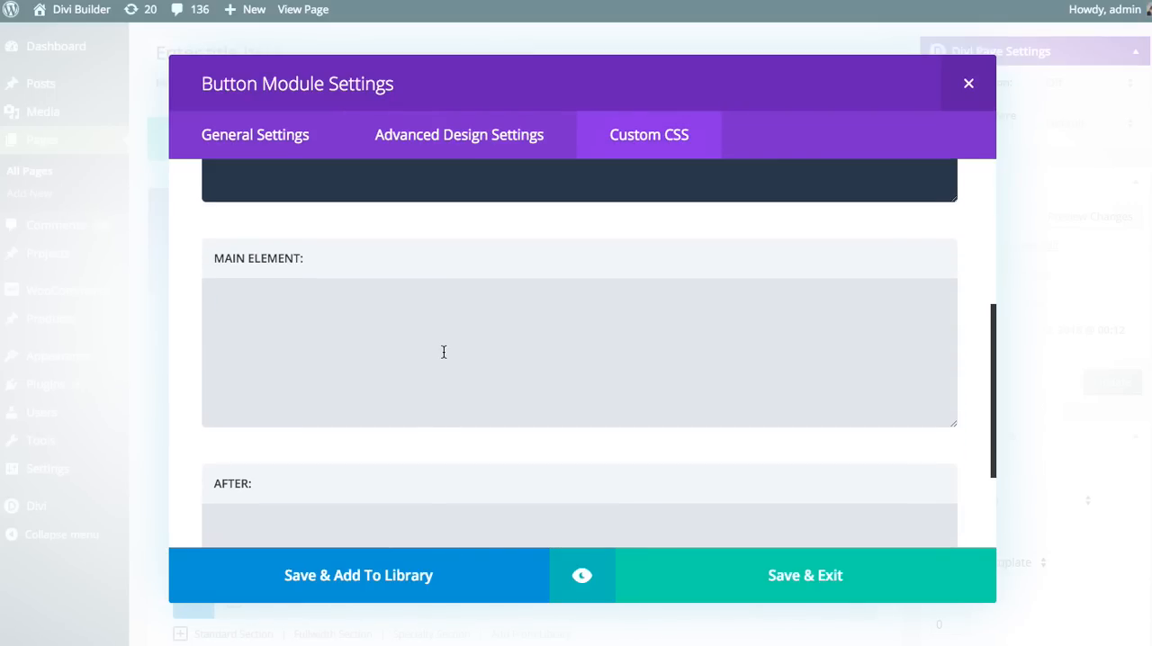
scroll(443, 351, "down", 2)
scroll(432, 375, "up", 5)
left_click(390, 205)
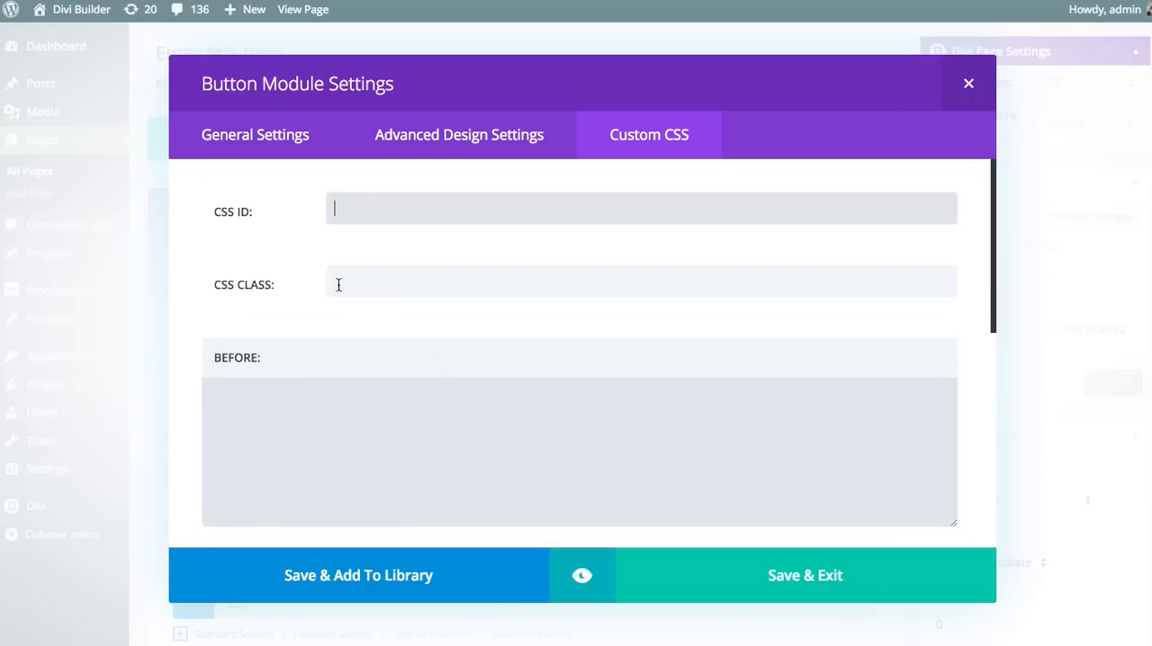
left_click(442, 285)
left_click(413, 440)
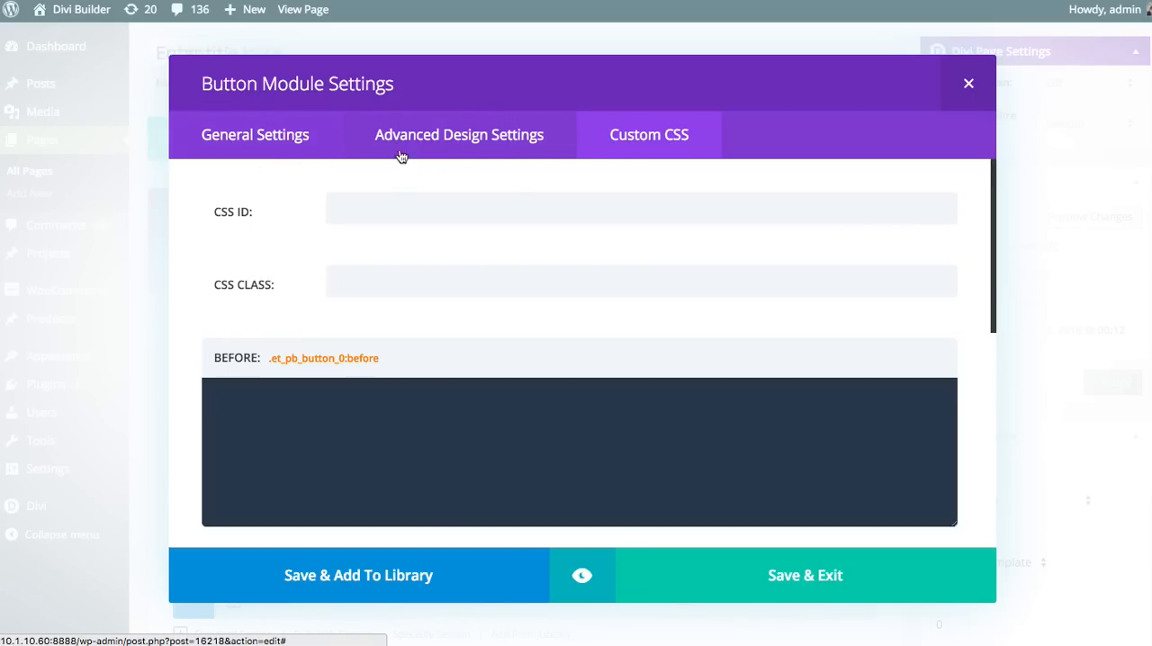
left_click(243, 135)
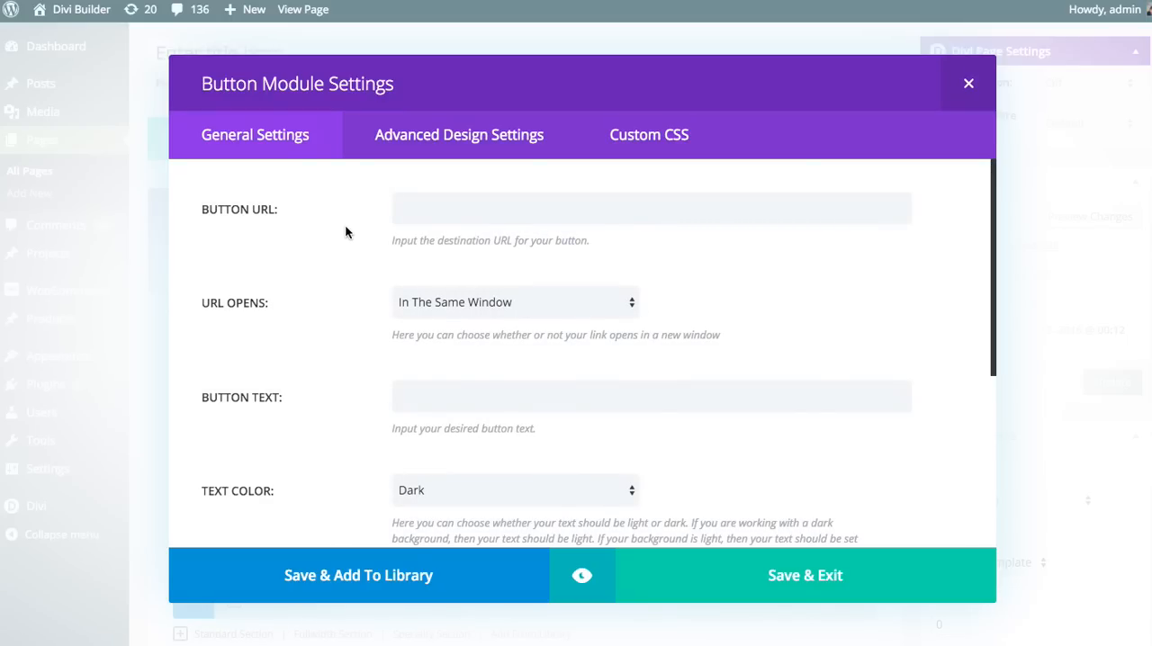
left_click(435, 215)
type("http://ww")
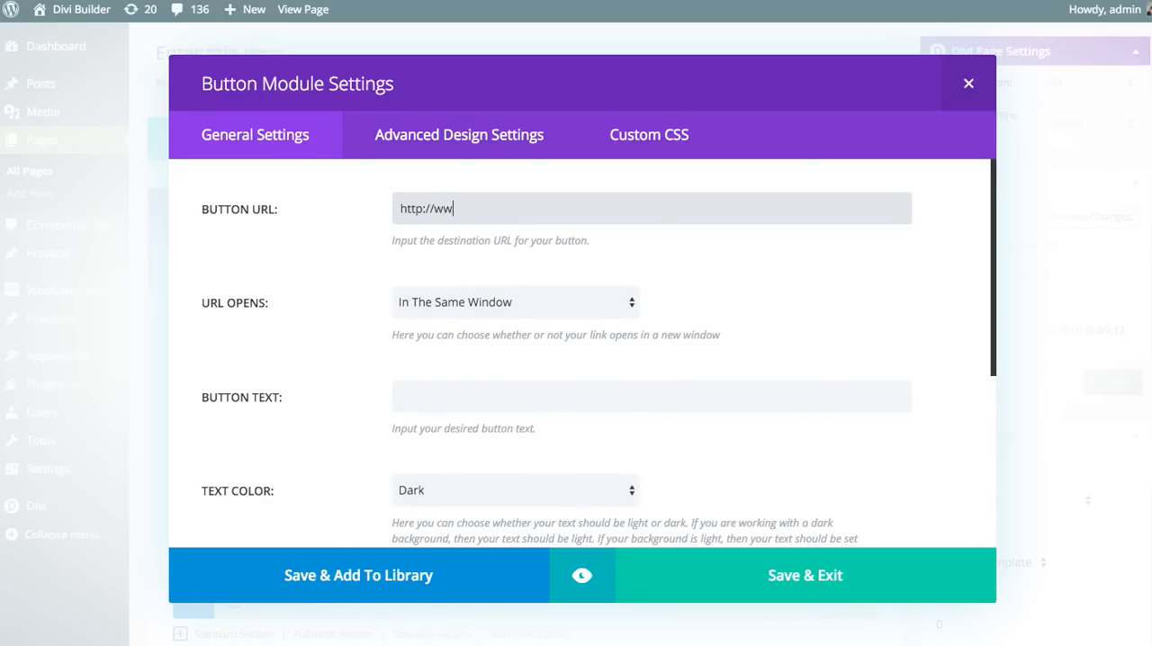
type("w.elegantthemes.com")
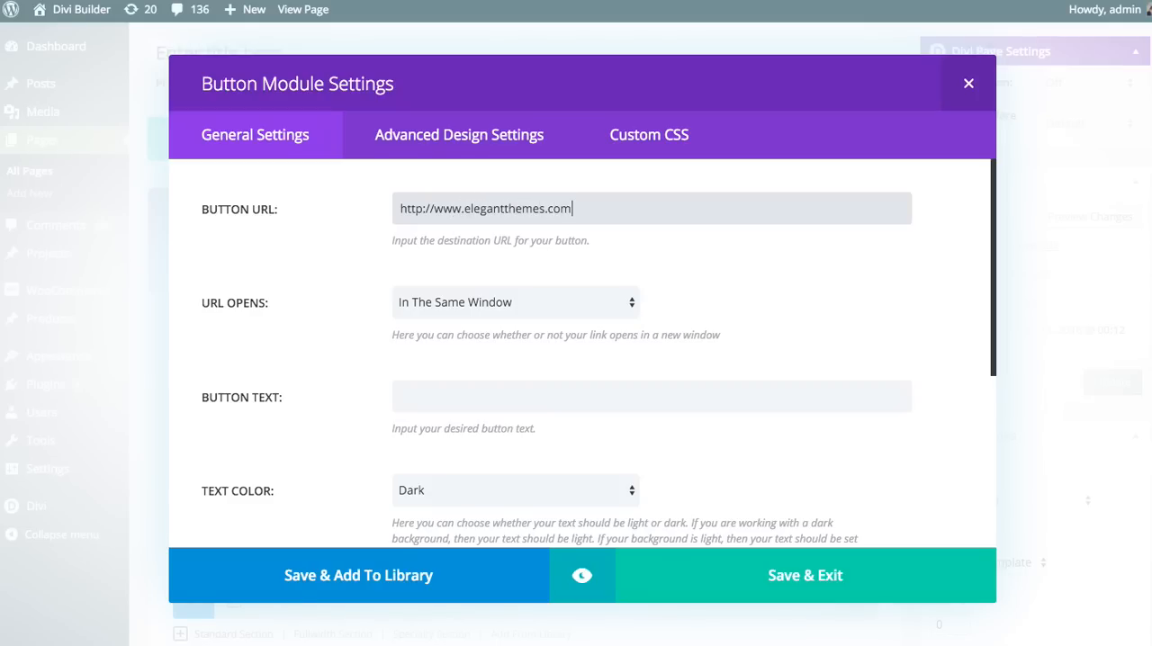
Keep the link opening in the same window and set the button text to "Join Today"
left_click(440, 304)
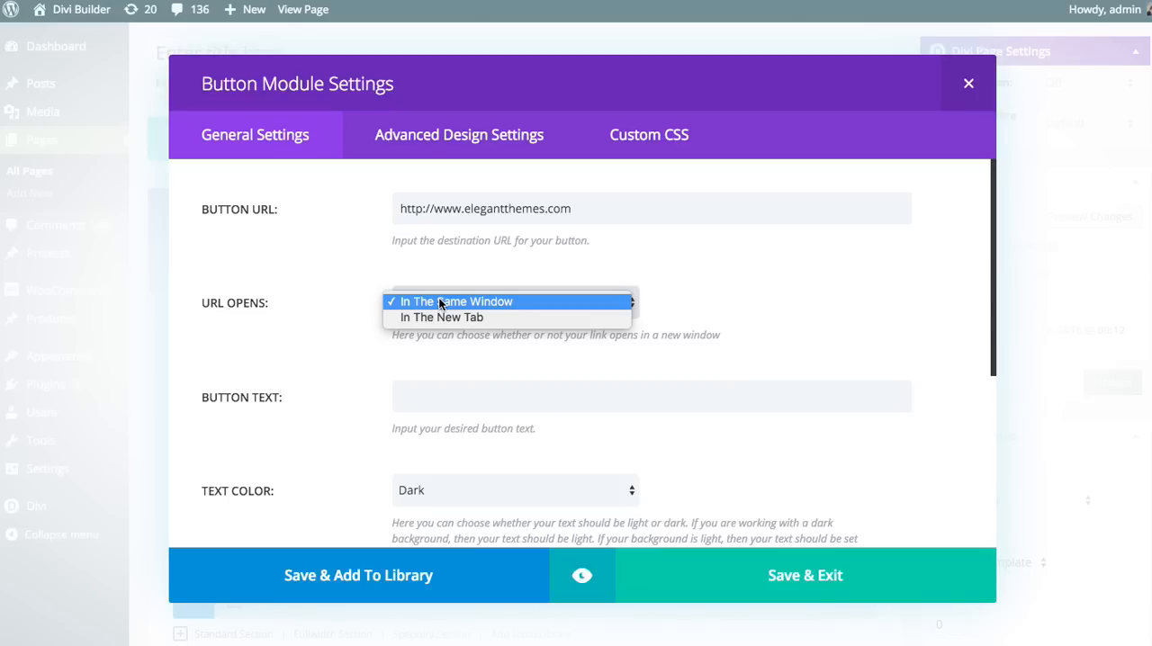
left_click(439, 302)
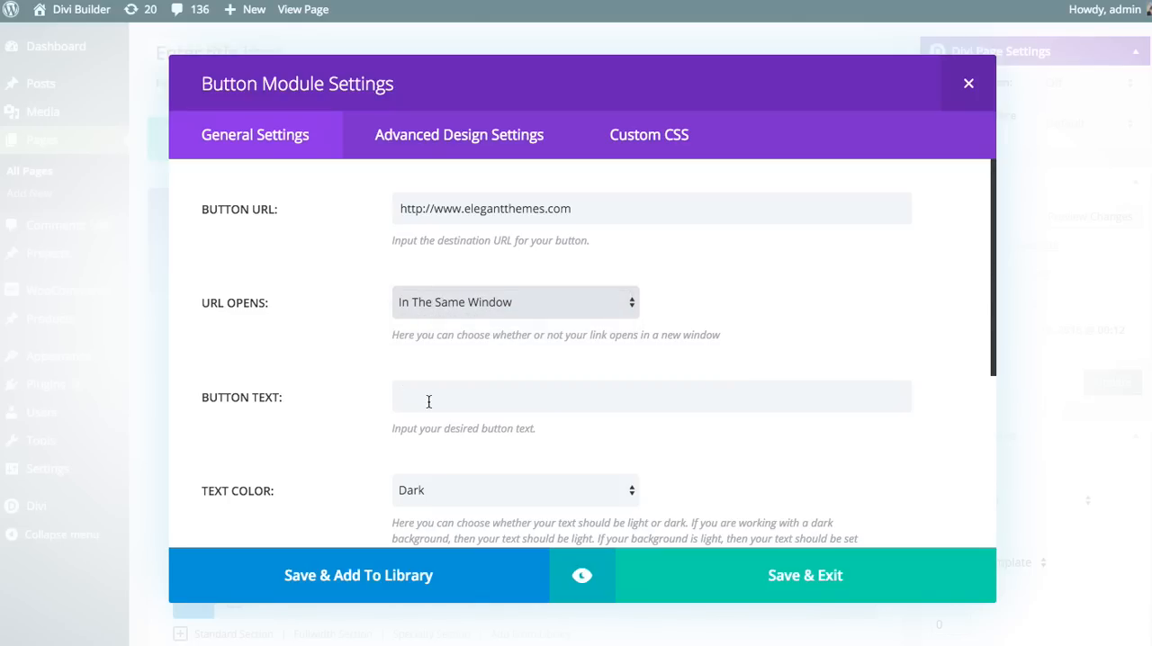
left_click(435, 399)
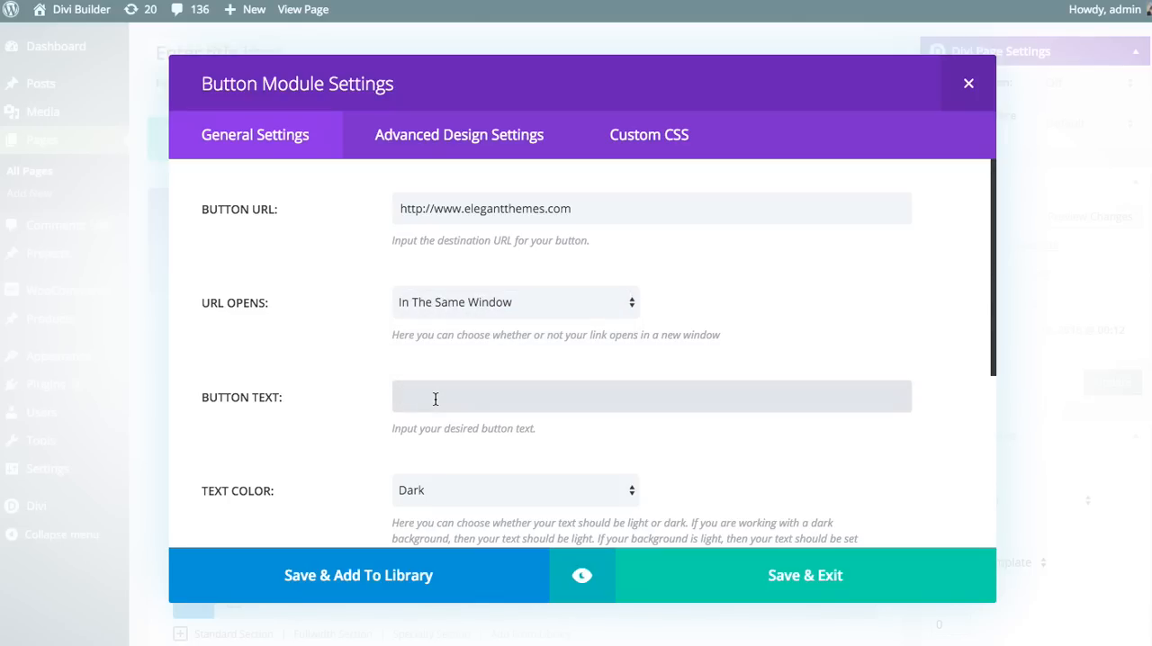
type("Join Today")
Review the dark and light text color choices for the button
scroll(453, 396, "down", 5)
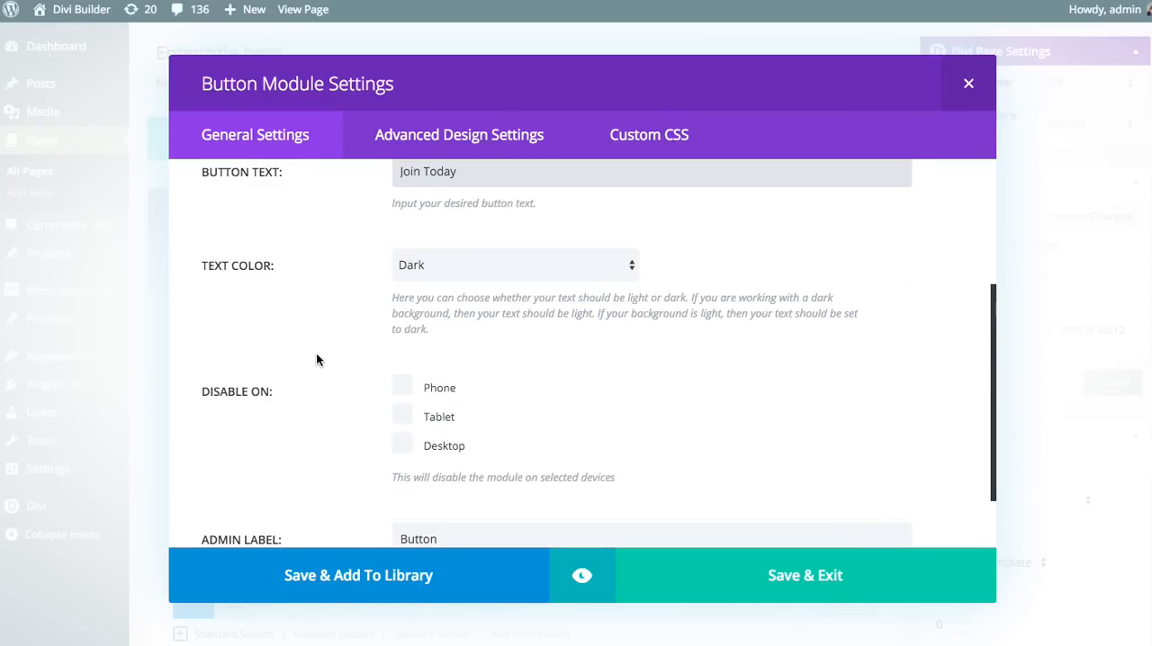
left_click(521, 266)
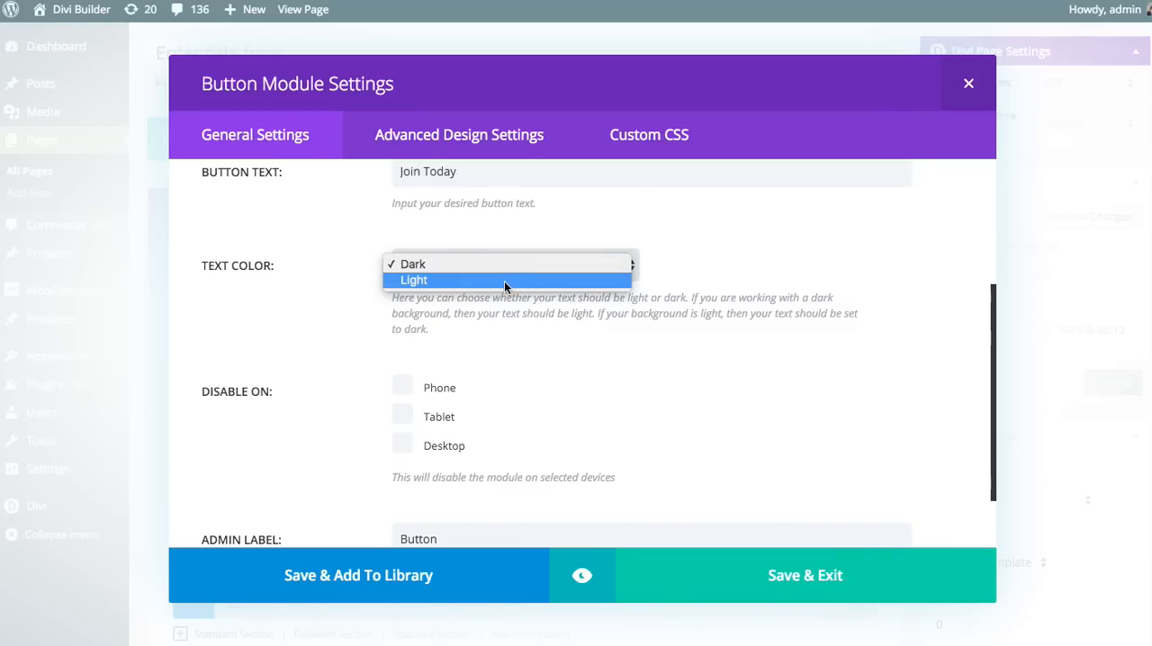
left_click(286, 231)
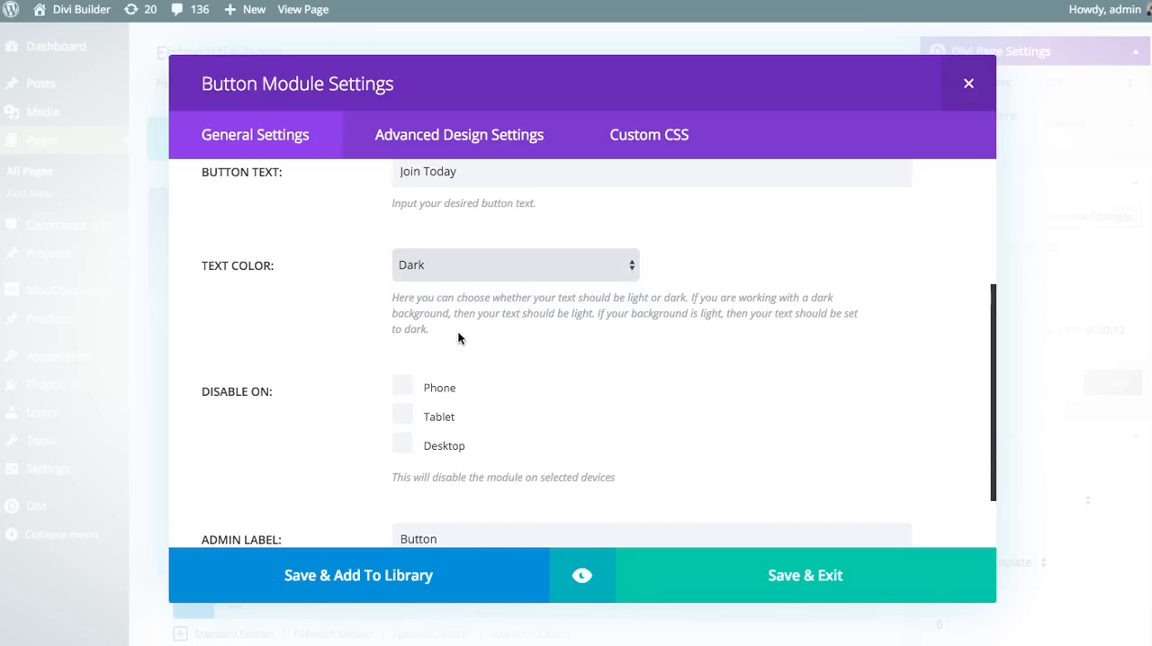
left_click(450, 261)
left_click(747, 268)
Try disabling the button on phone and tablet, and clear both options again
scroll(747, 261, "down", 2)
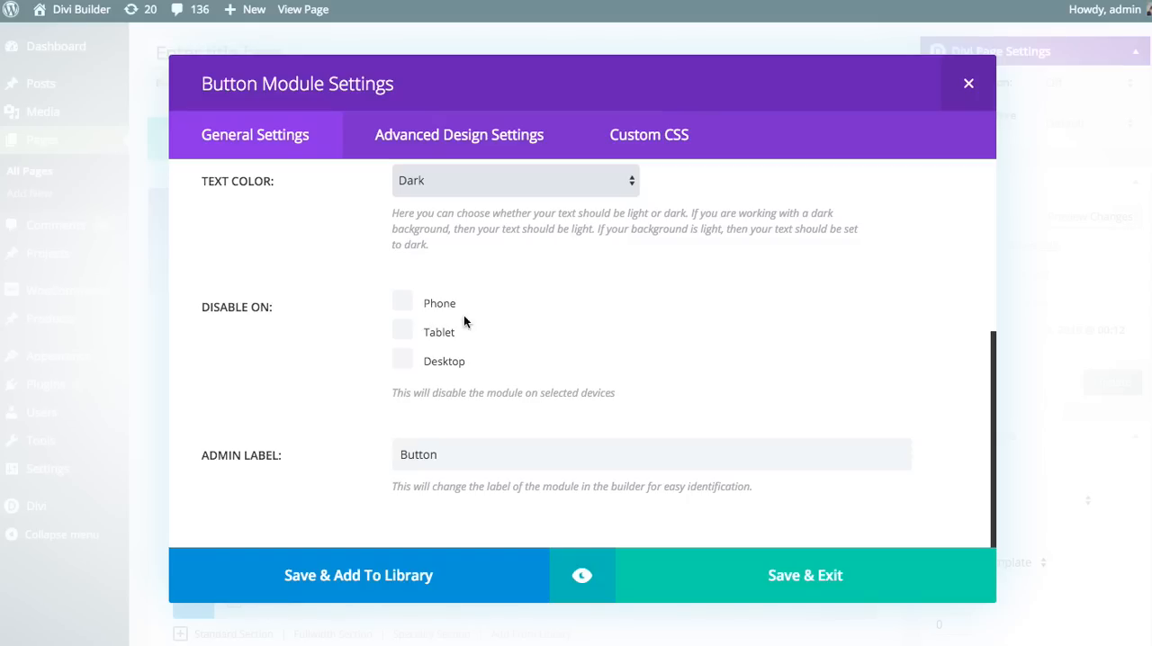
left_click(402, 301)
left_click(402, 330)
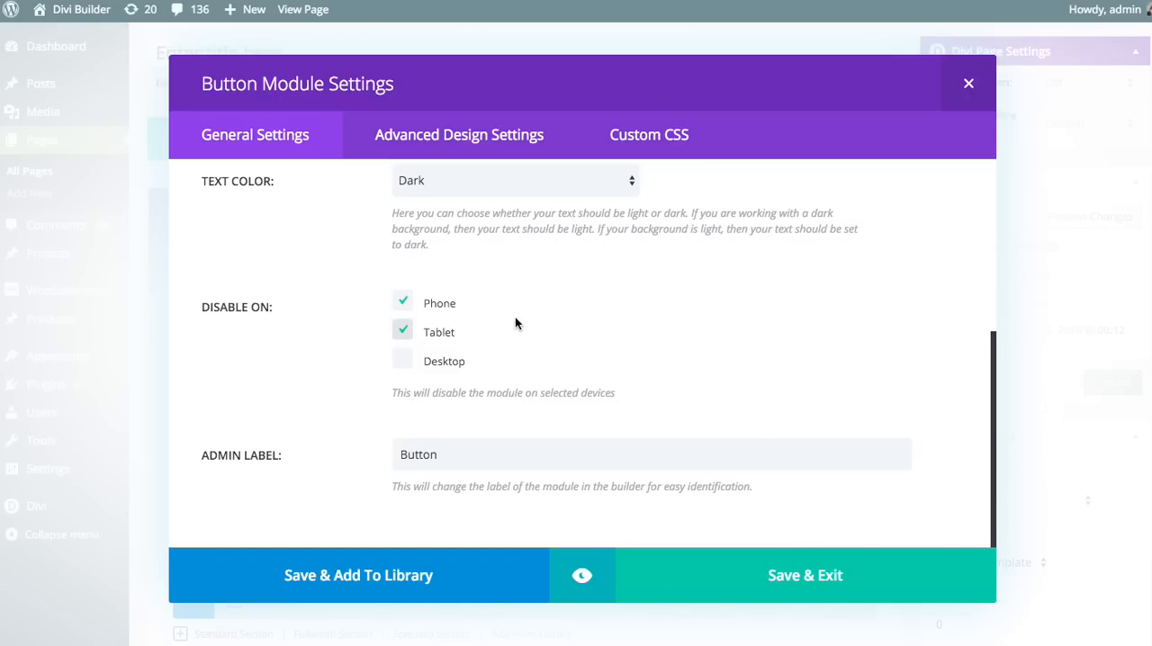
left_click(402, 301)
left_click(402, 330)
Save the button module's settings and update the page
left_click(520, 454)
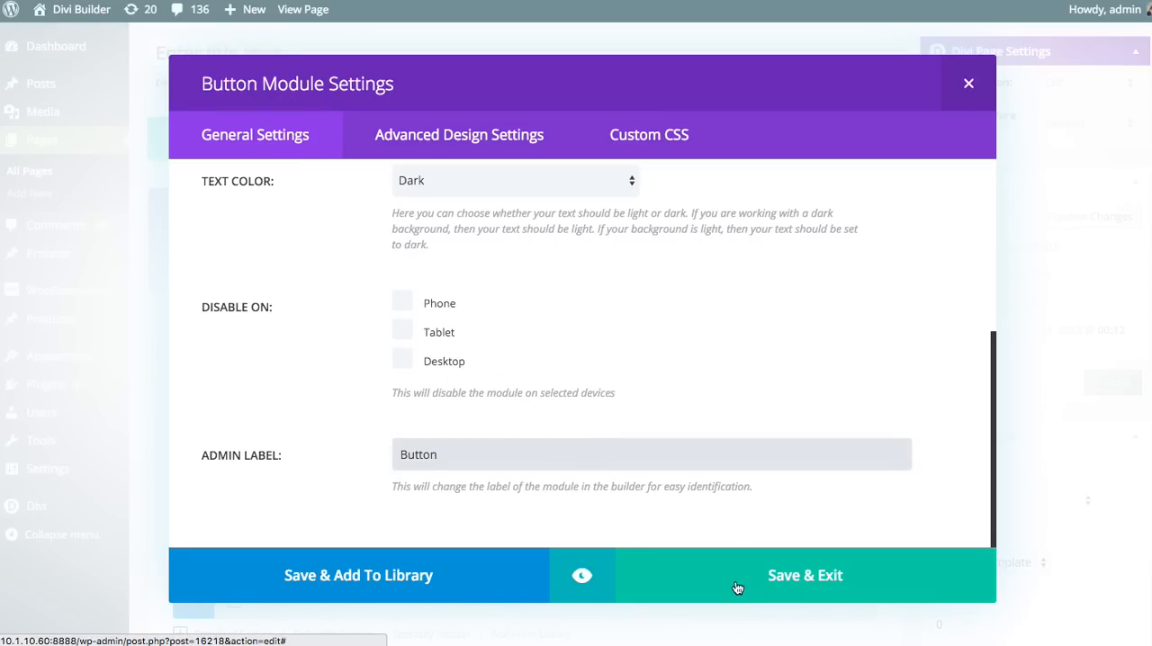
left_click(792, 580)
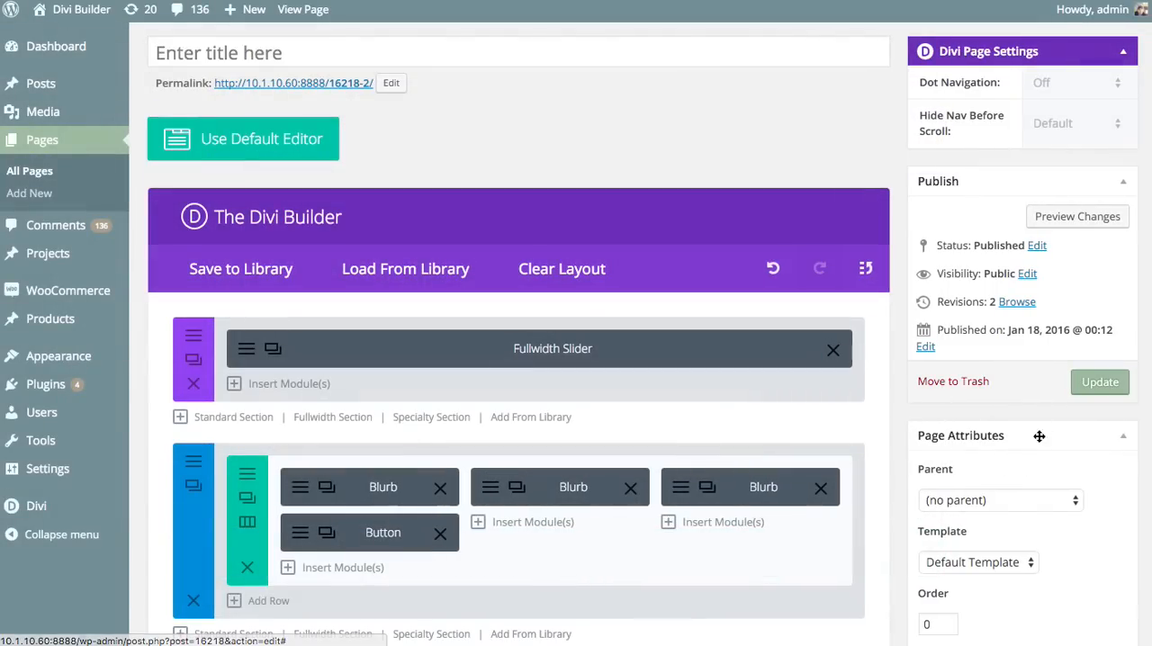
left_click(1077, 383)
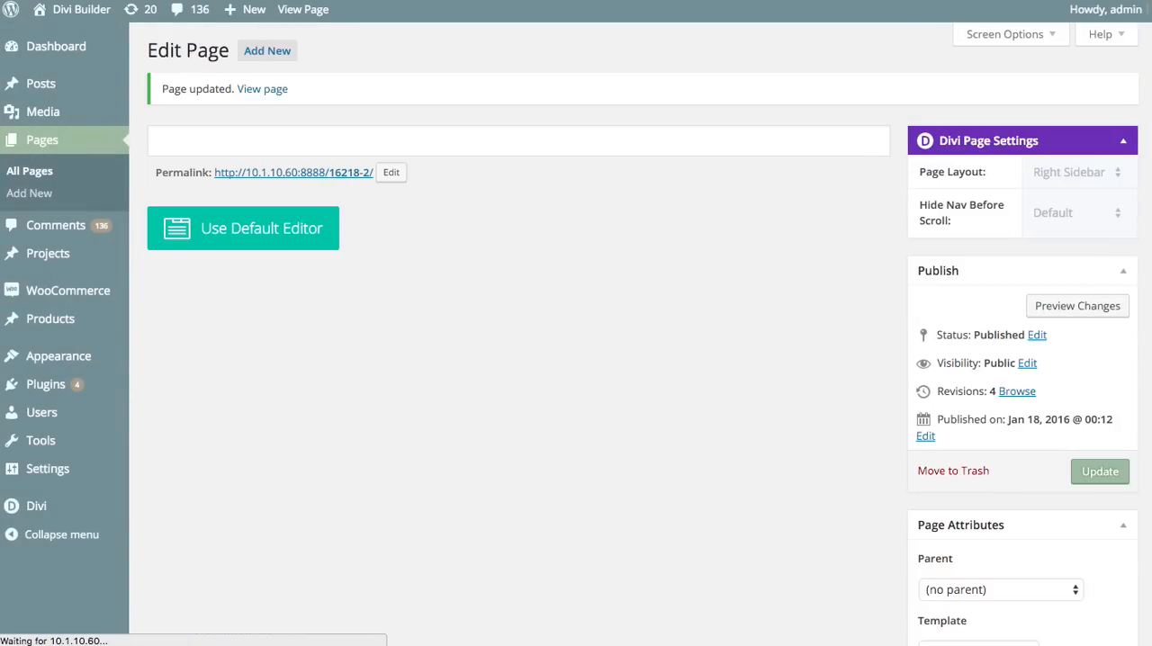
View the live page and check the Join Today button beneath the first blurb
left_click(303, 9)
scroll(578, 166, "down", 5)
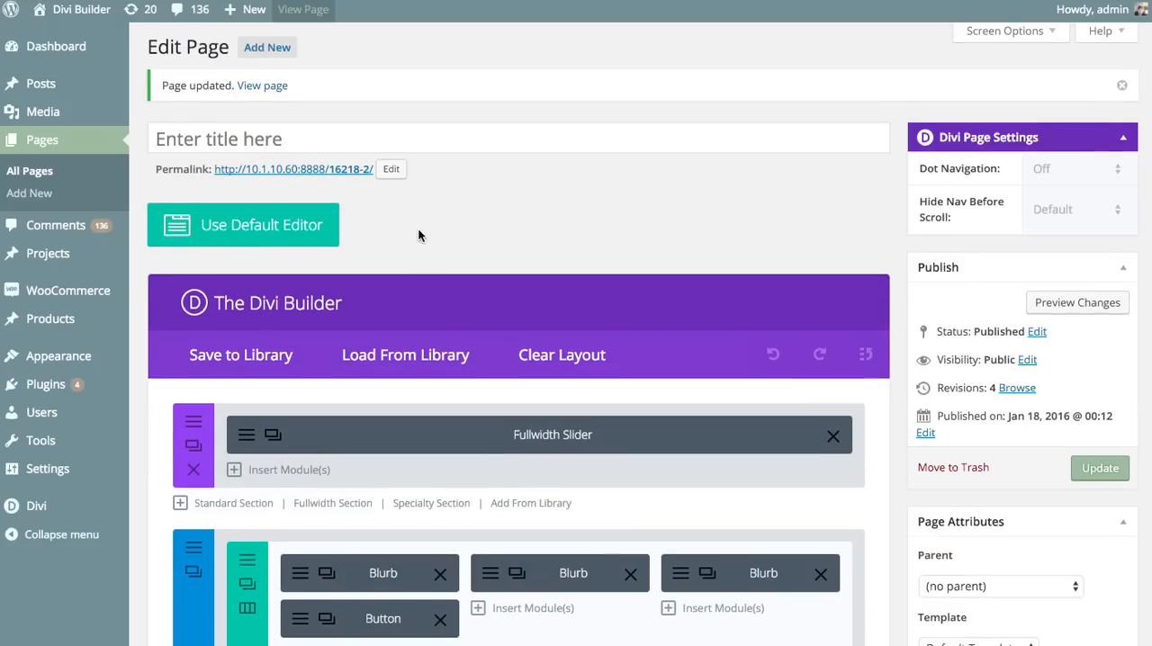
scroll(417, 234, "down", 3)
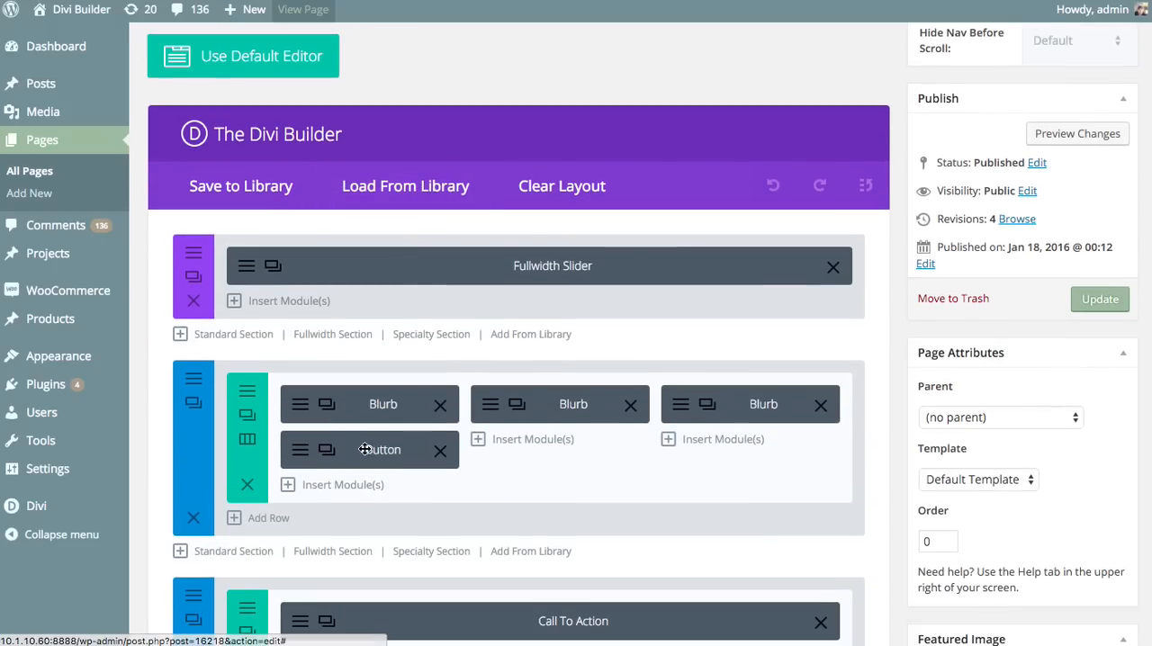
Duplicate the Button module so that a copy sits below the Blurb in both the second and third columns
left_click(329, 452)
left_click_drag(339, 470, 486, 462)
left_click_drag(378, 495, 763, 439)
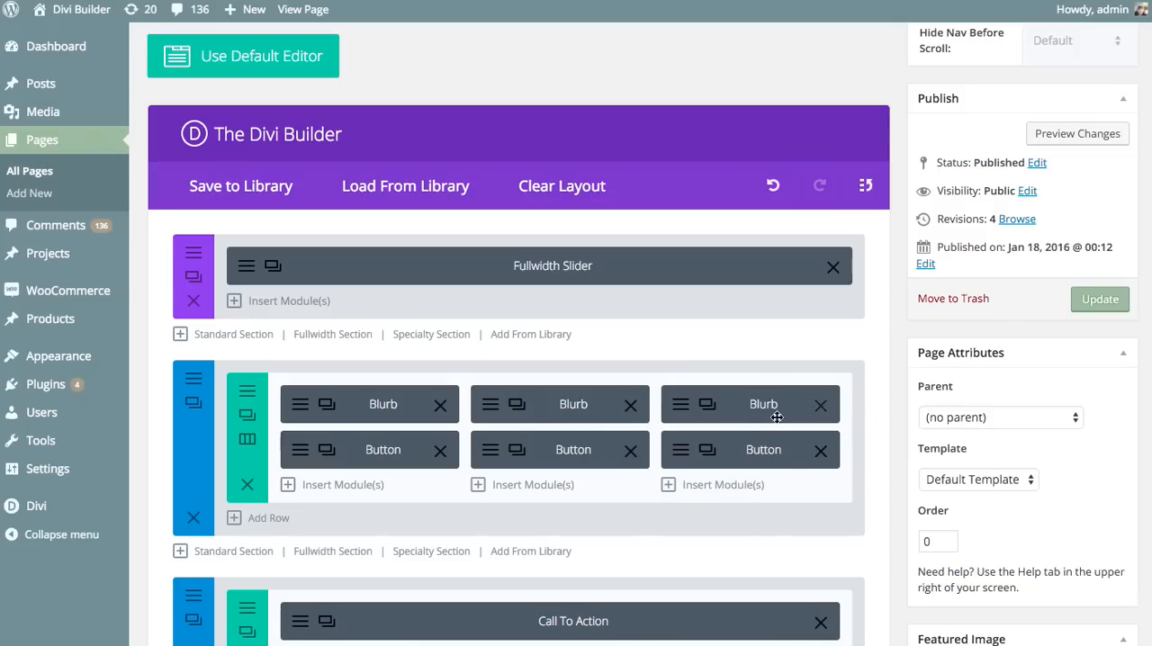
Open the advanced design settings of the second column's button and preview the row on desktop
left_click(489, 457)
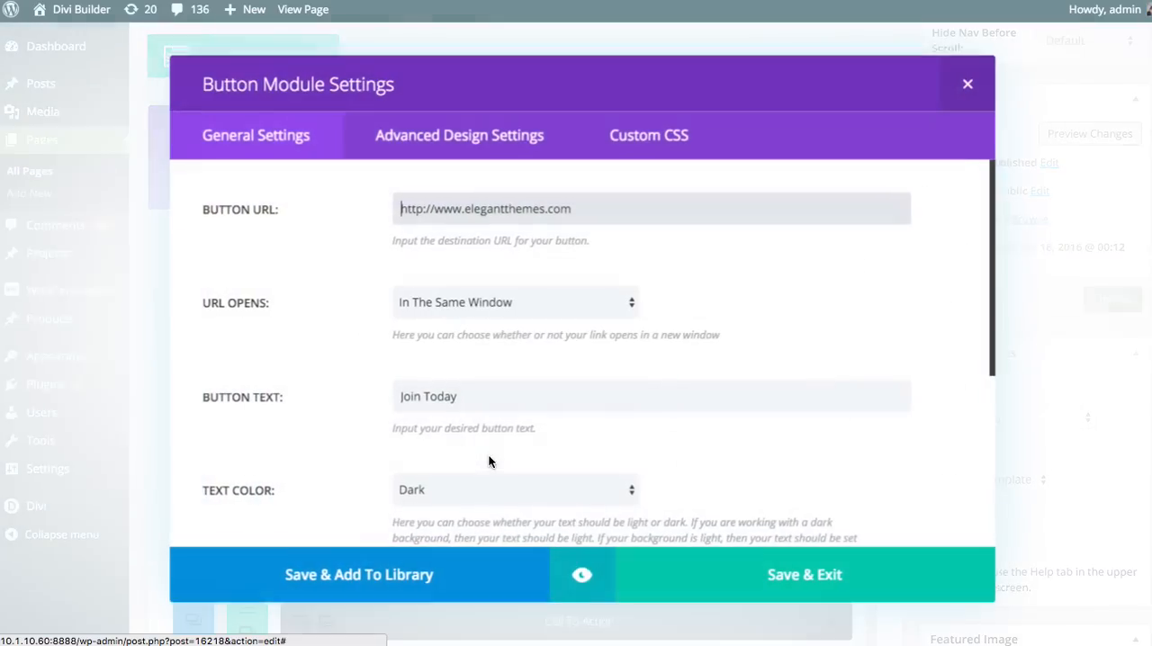
left_click(486, 149)
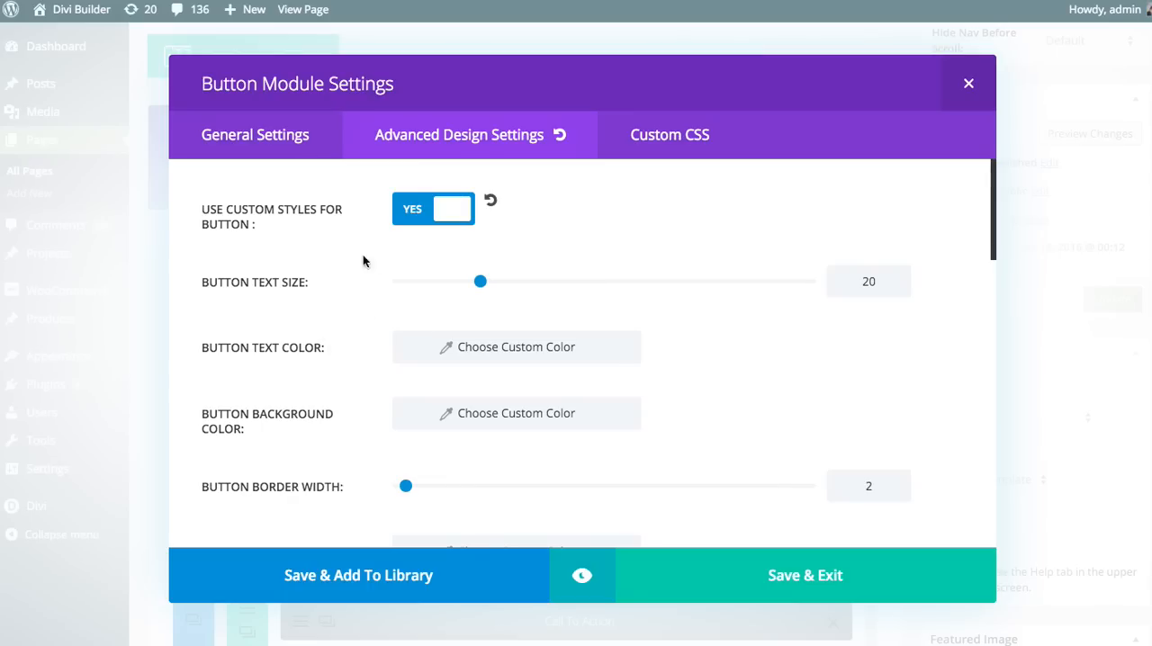
left_click(564, 585)
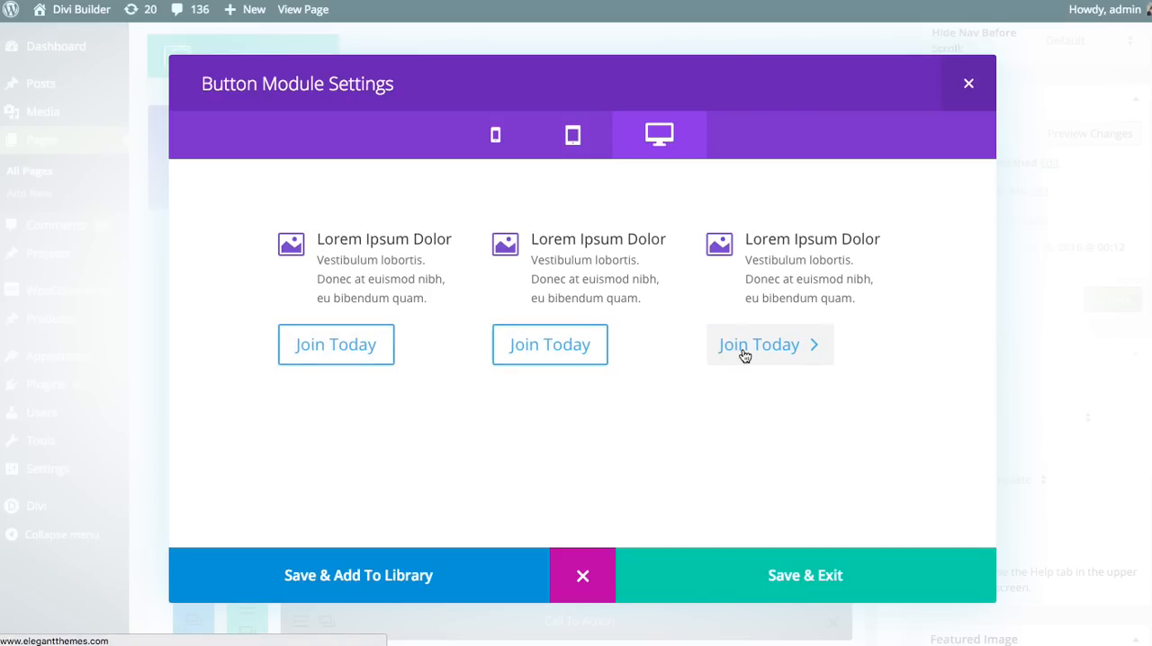
left_click(586, 574)
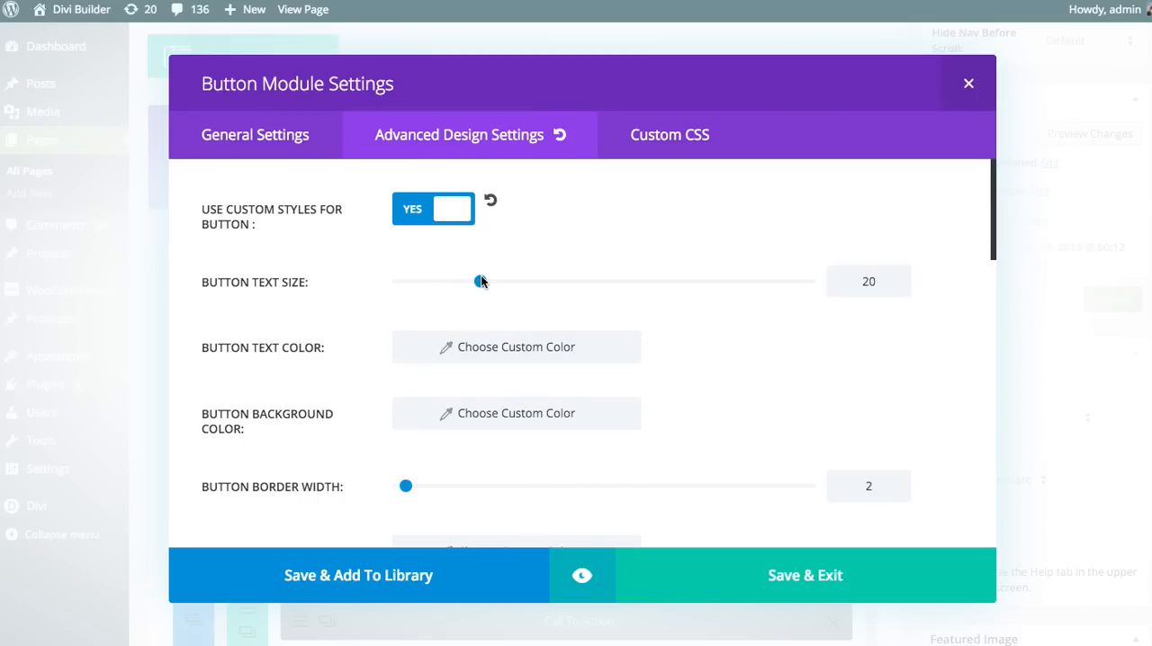
Set the second column button's text size to 15 and its font to bold Arvo
left_click_drag(481, 283, 460, 282)
scroll(530, 272, "down", 1)
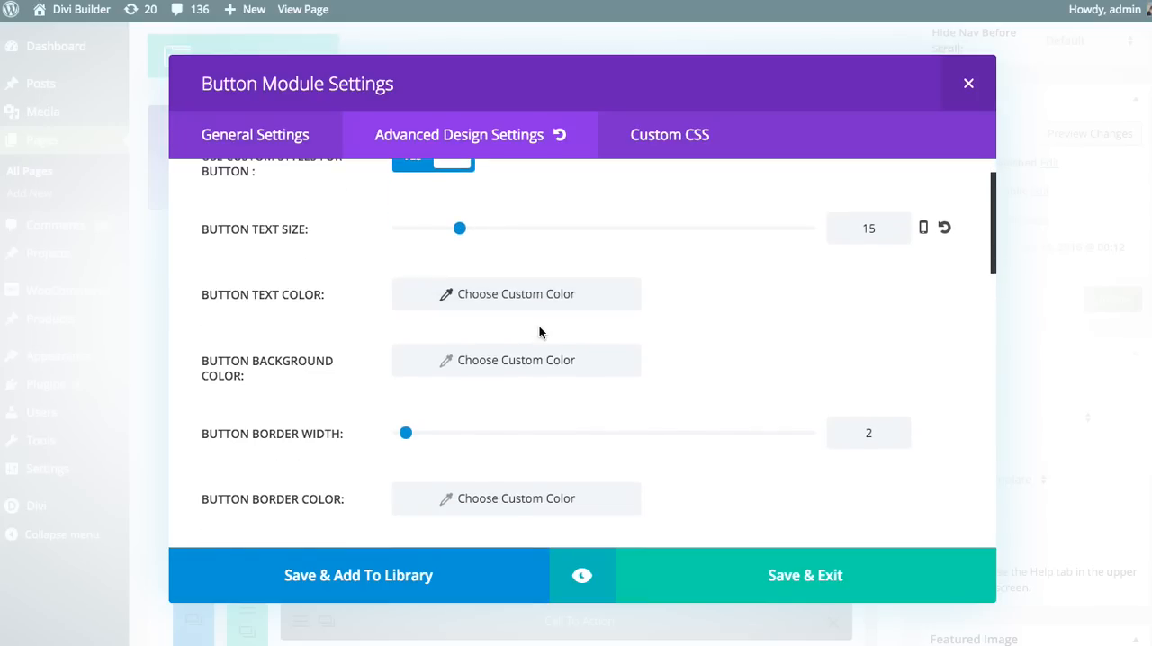
scroll(557, 292, "down", 2)
scroll(561, 297, "down", 6)
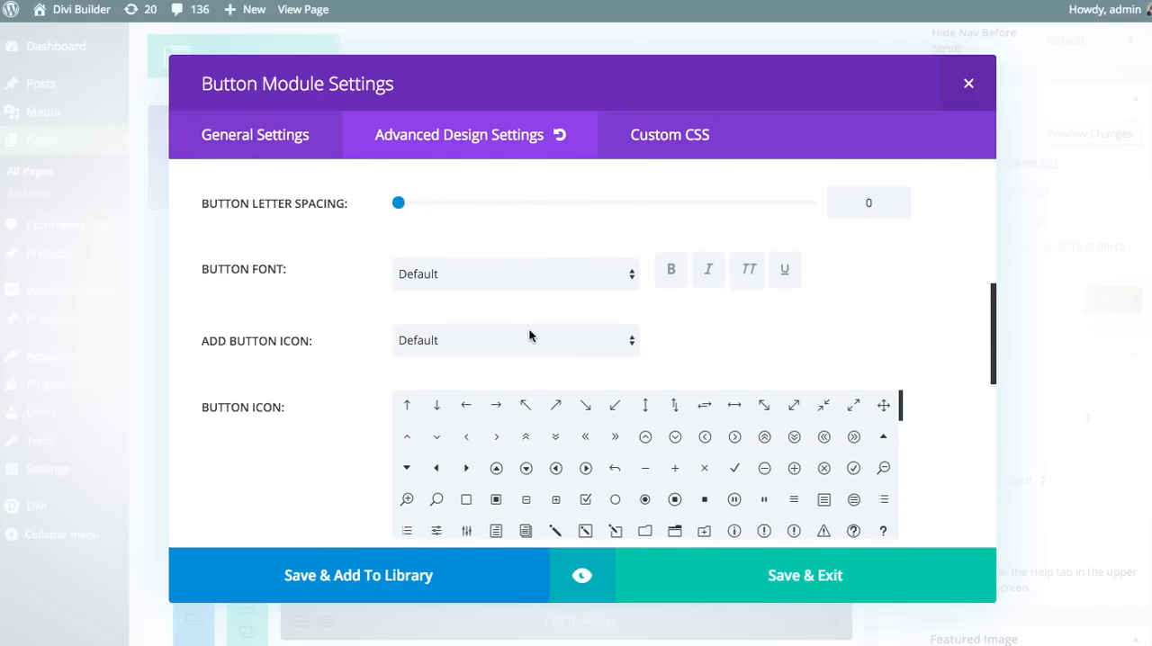
left_click(462, 288)
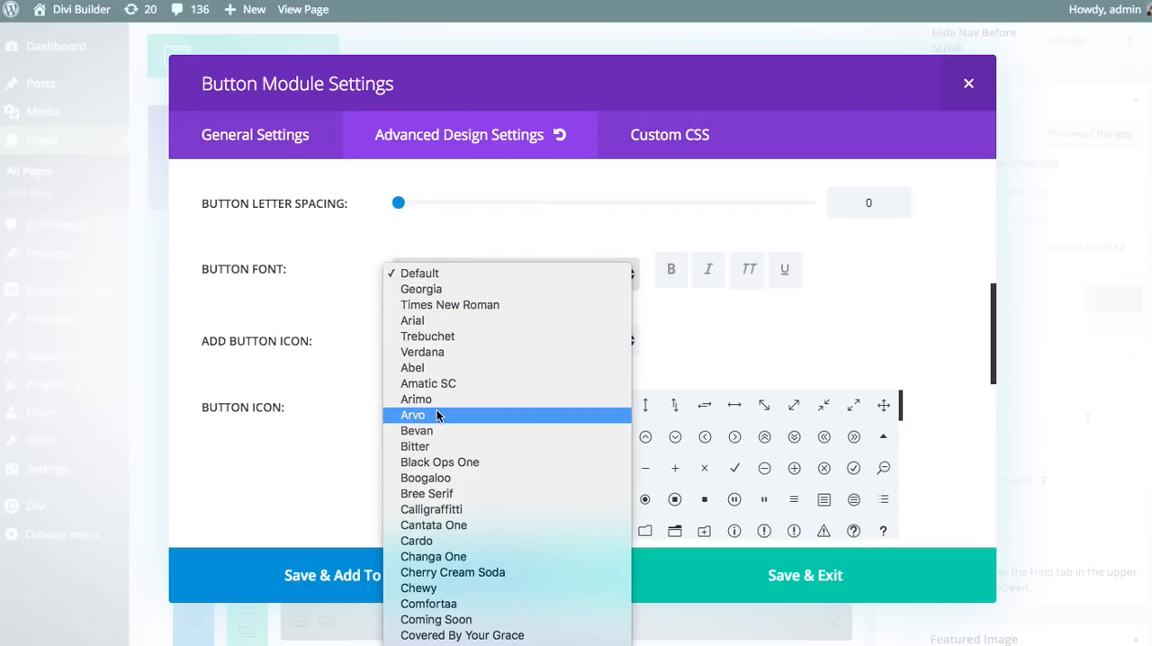
key("Return")
left_click(672, 271)
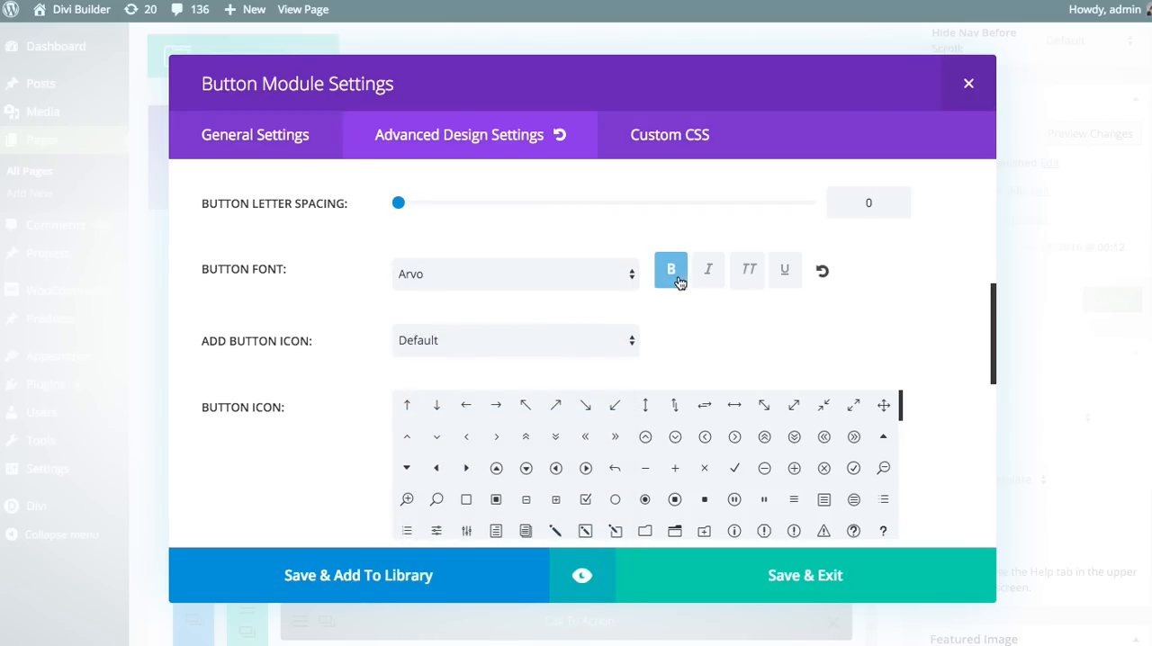
Make the second column button's text uppercase and preview the row on desktop, returning to the design settings
left_click(746, 275)
scroll(789, 304, "down", 1)
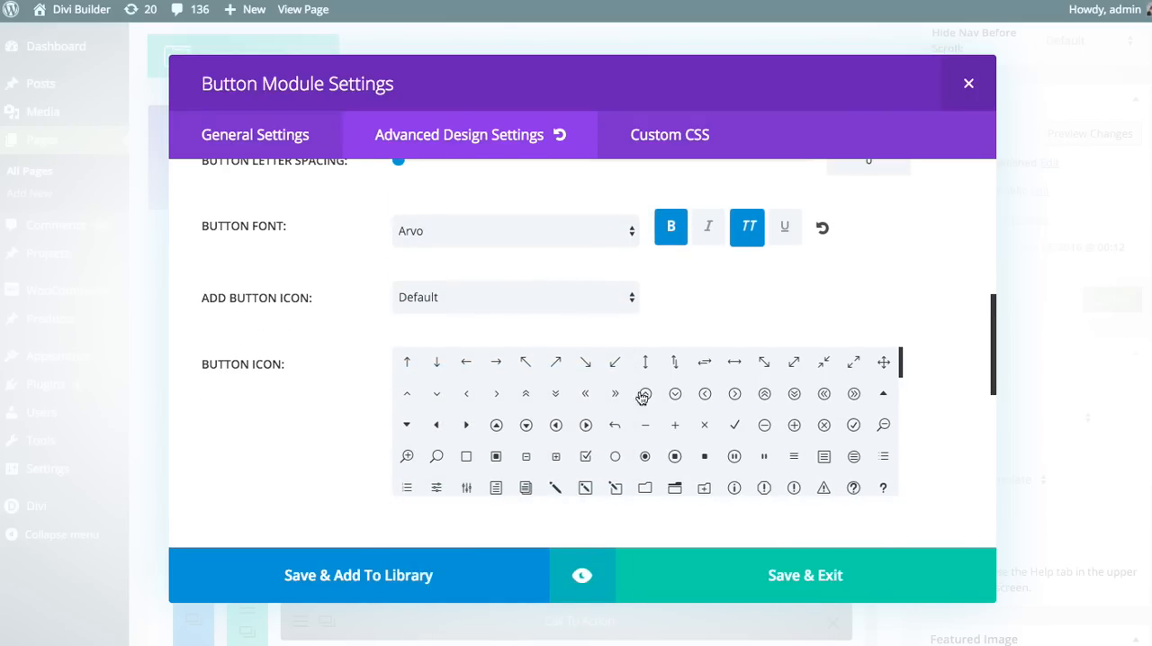
left_click(585, 571)
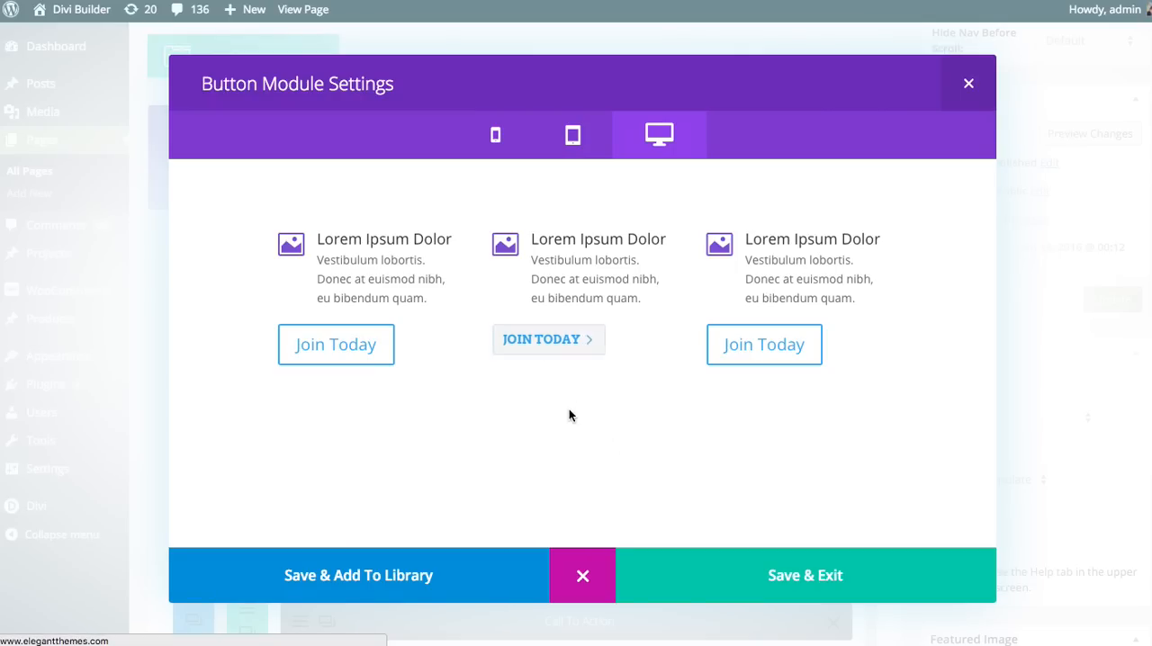
left_click(585, 576)
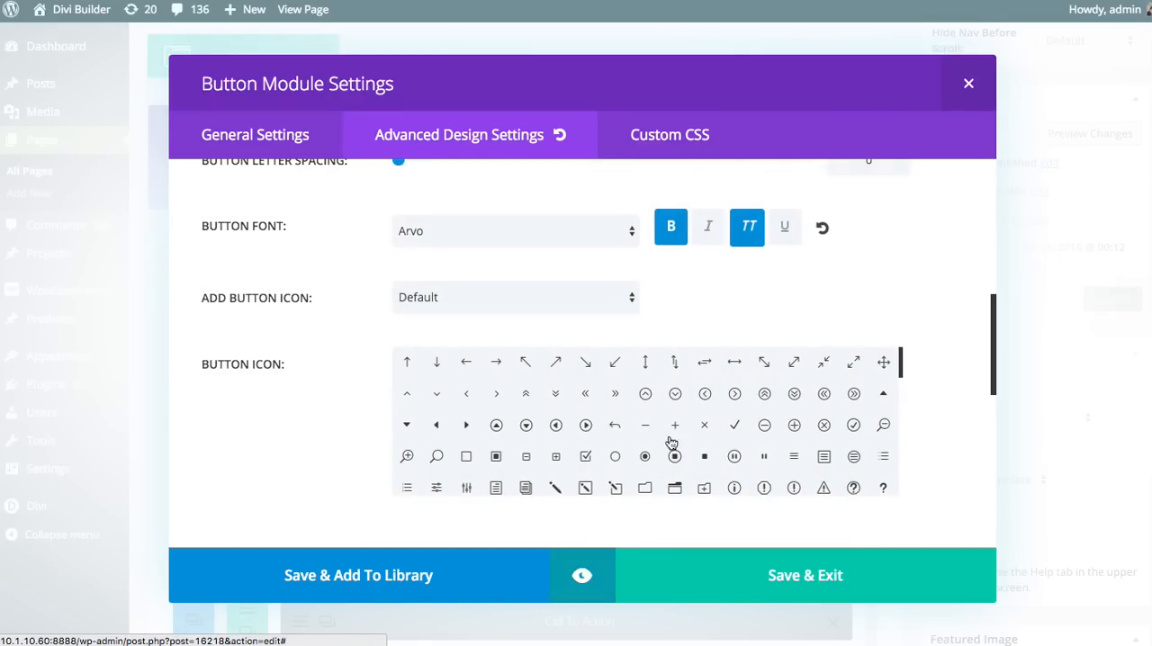
Set the second column button's background color to the purple preset swatch
scroll(684, 450, "up", 10)
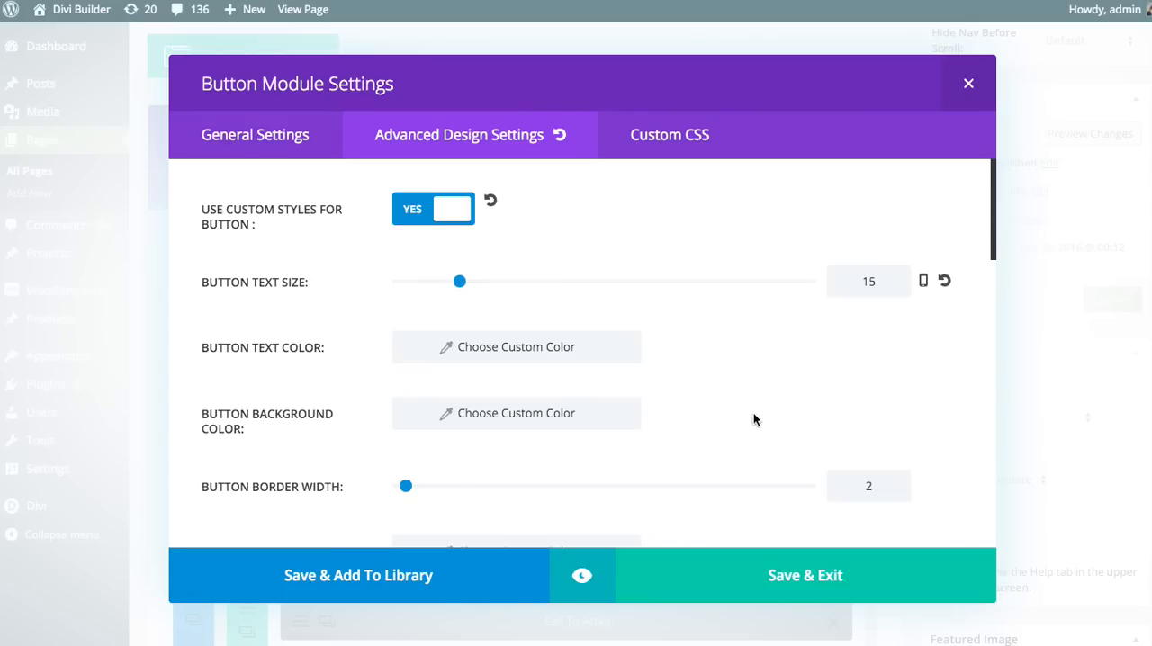
left_click(555, 418)
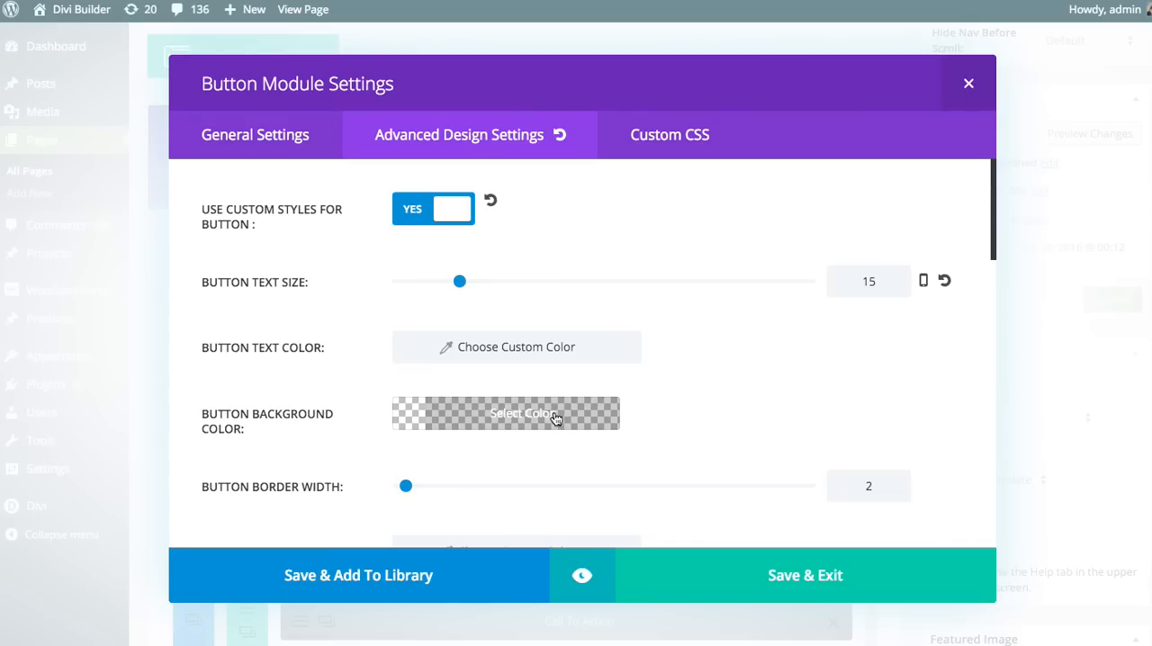
left_click(555, 421)
scroll(701, 396, "down", 2)
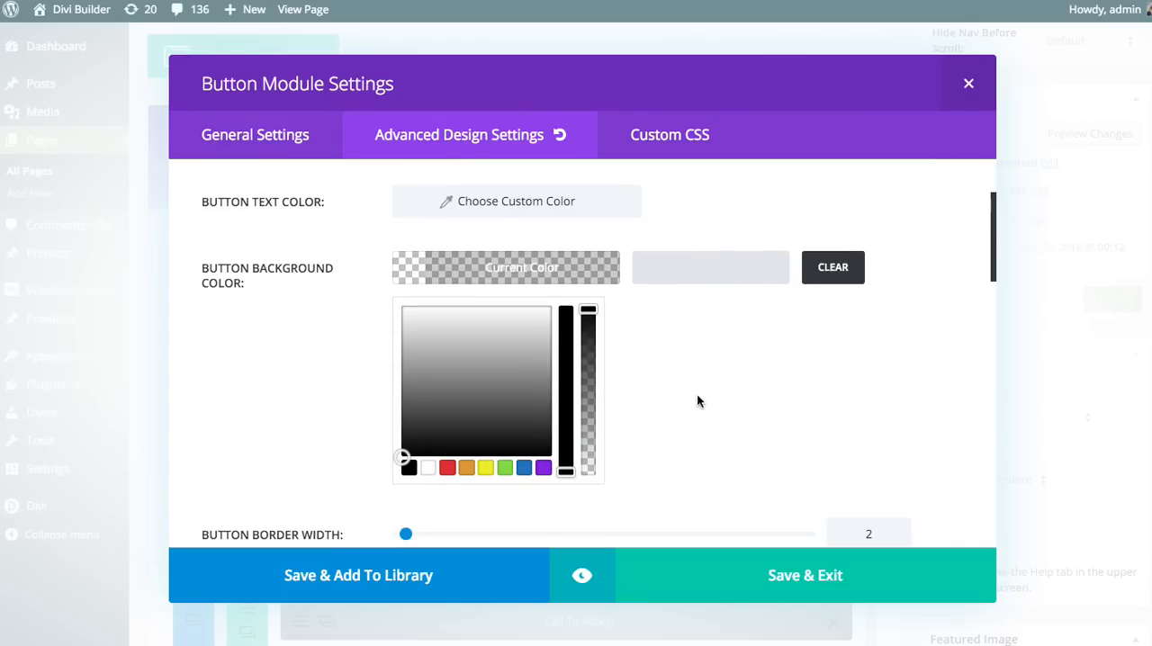
left_click(540, 469)
left_click(497, 267)
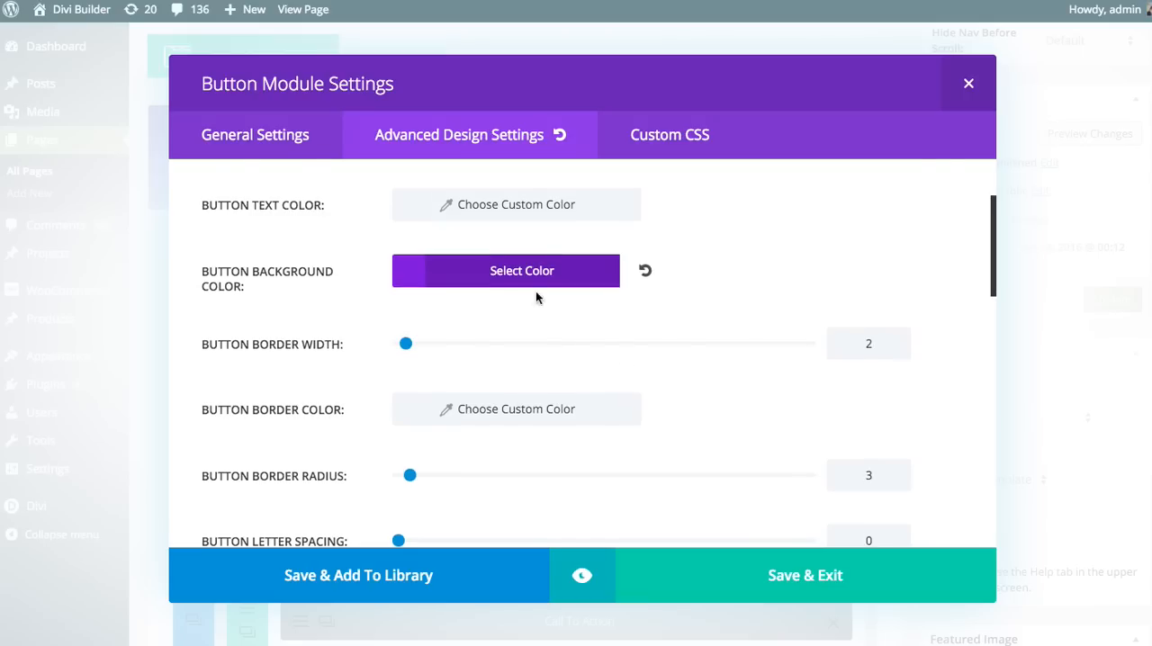
Set the second column button's text color to the white preset swatch
scroll(531, 270, "up", 1)
left_click(518, 243)
left_click(510, 248)
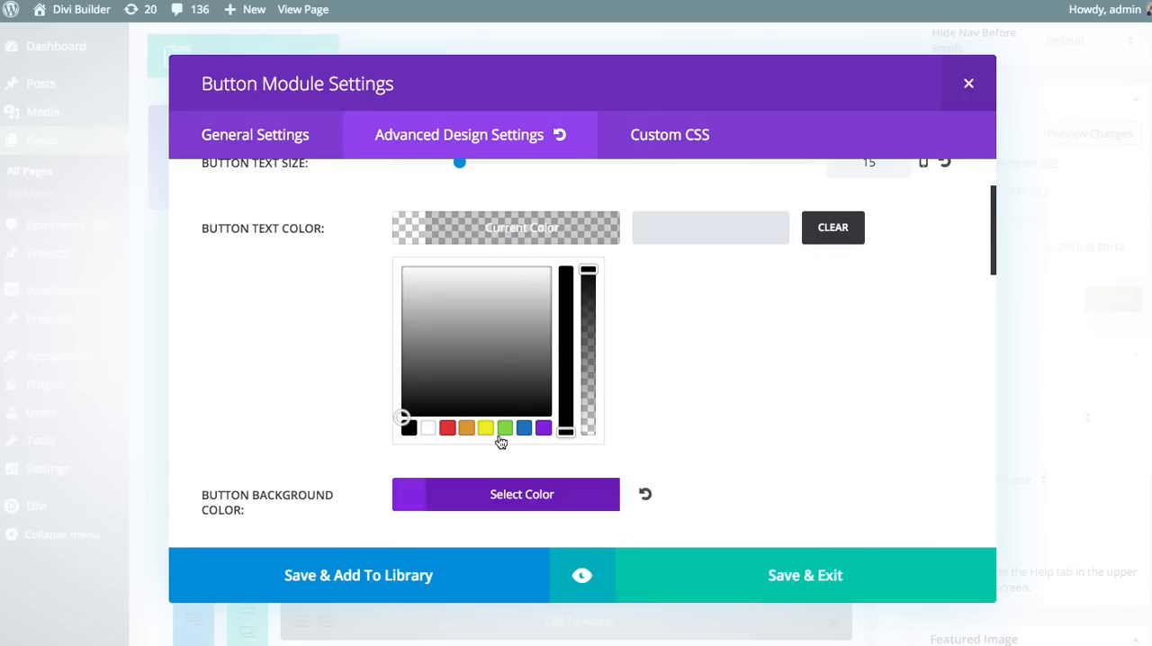
left_click(427, 428)
left_click(503, 233)
scroll(607, 351, "up", 3)
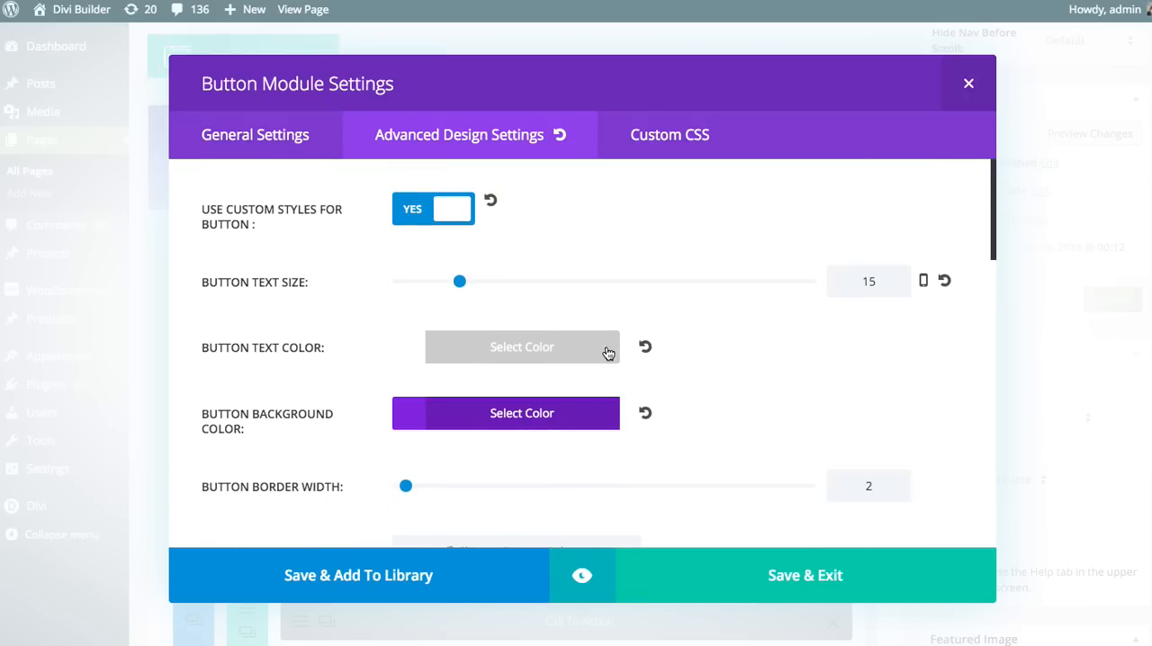
Set the button's border width to 0 and its border radius to 32, and preview the row
scroll(604, 355, "down", 4)
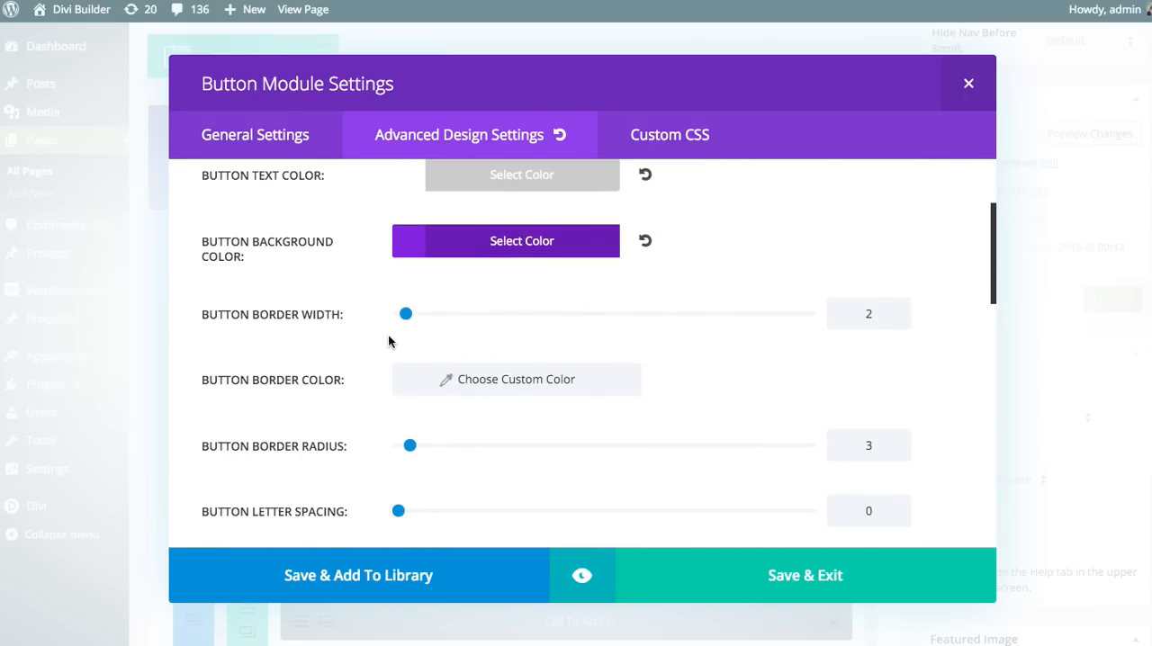
scroll(390, 341, "down", 1)
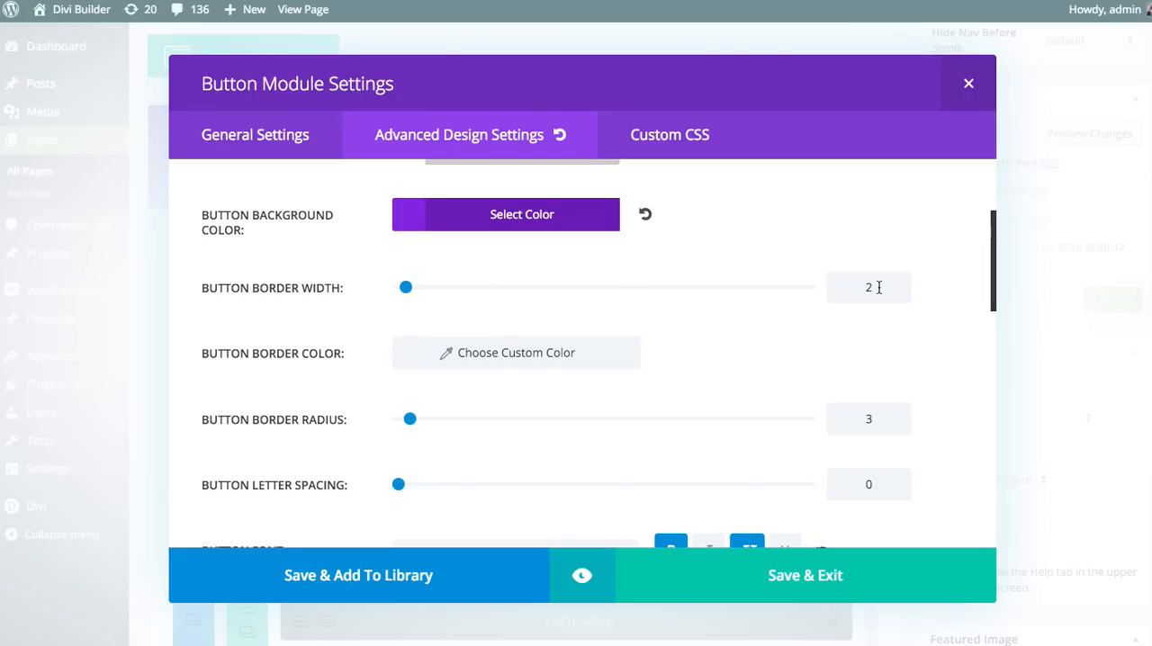
key("BackSpace")
type("0")
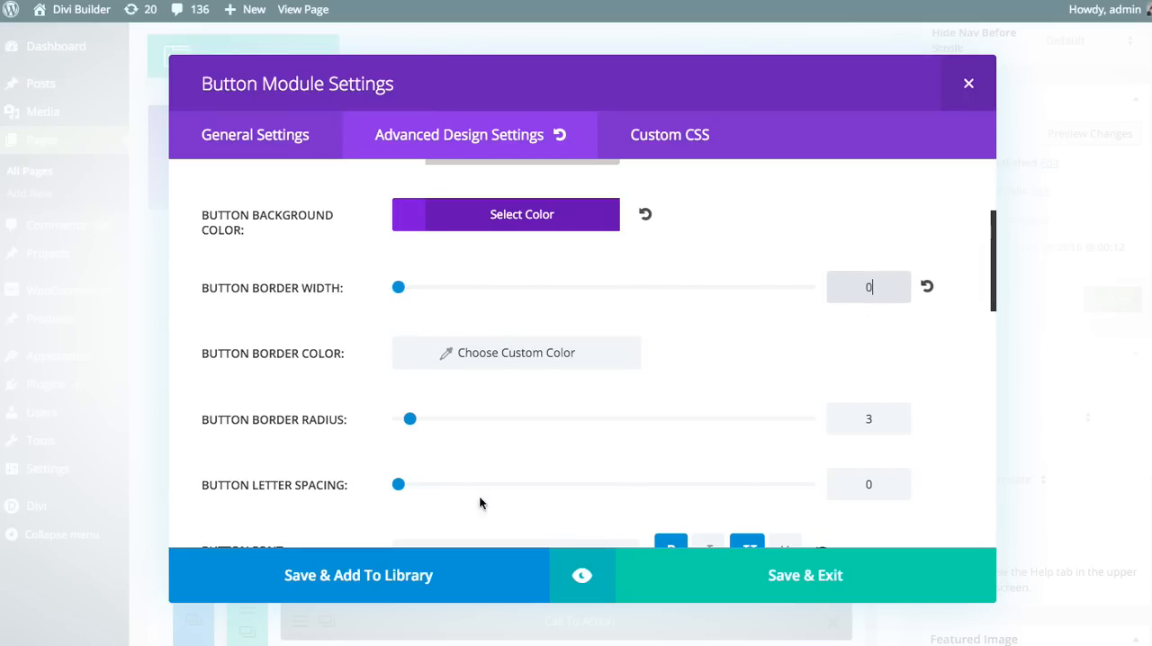
left_click_drag(411, 427, 529, 424)
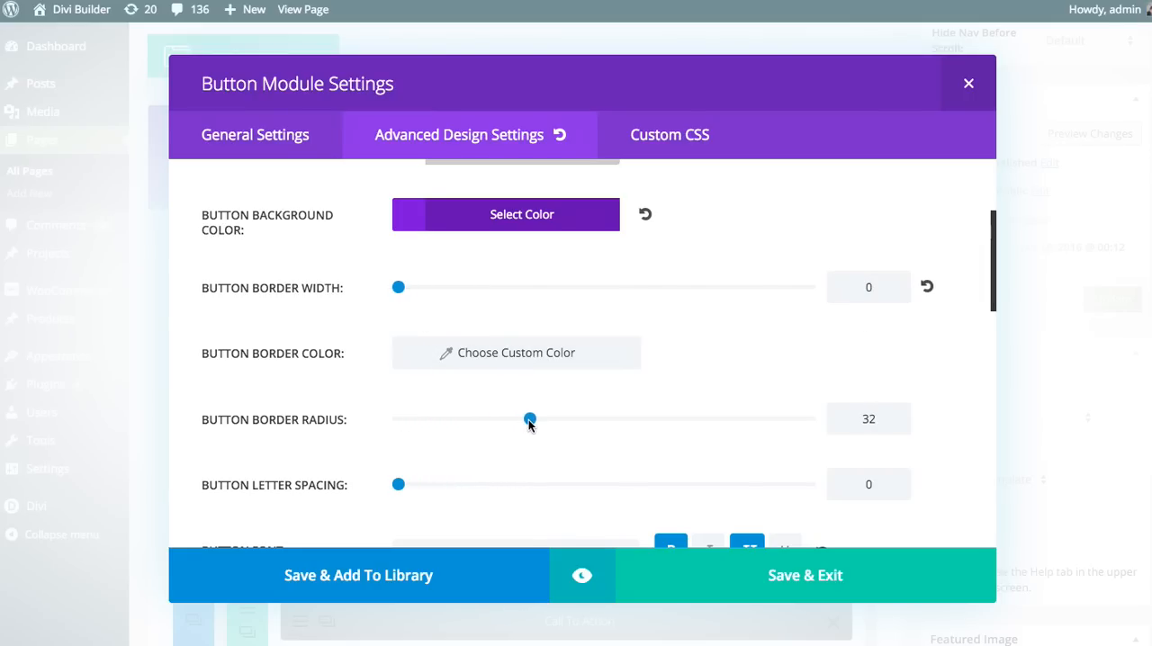
left_click(582, 575)
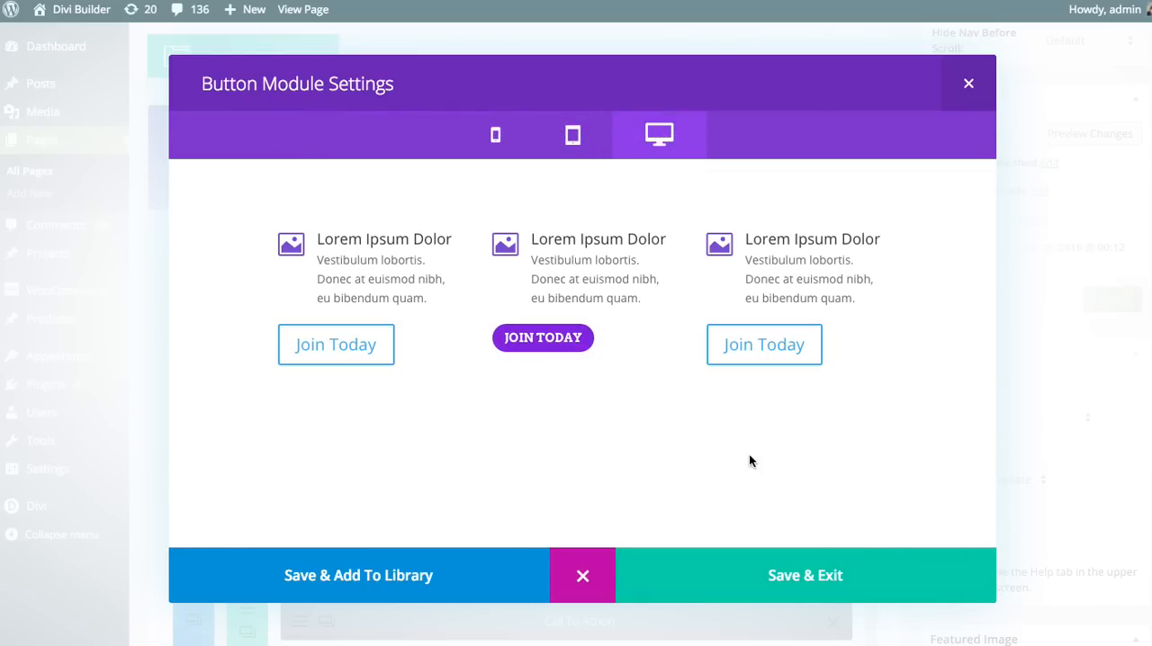